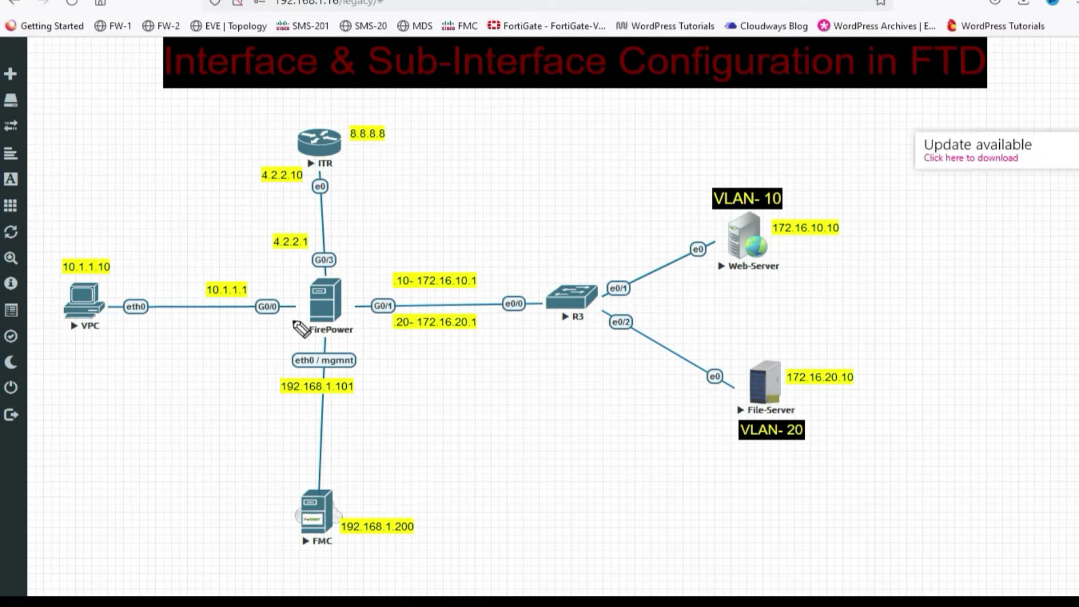
# - Underline the FirePower and FMC labels, 192.168.1.101, 192.168.1.200 and G0/0 on the topology
pyautogui.moveTo(297, 337); pyautogui.dragTo(346, 337)
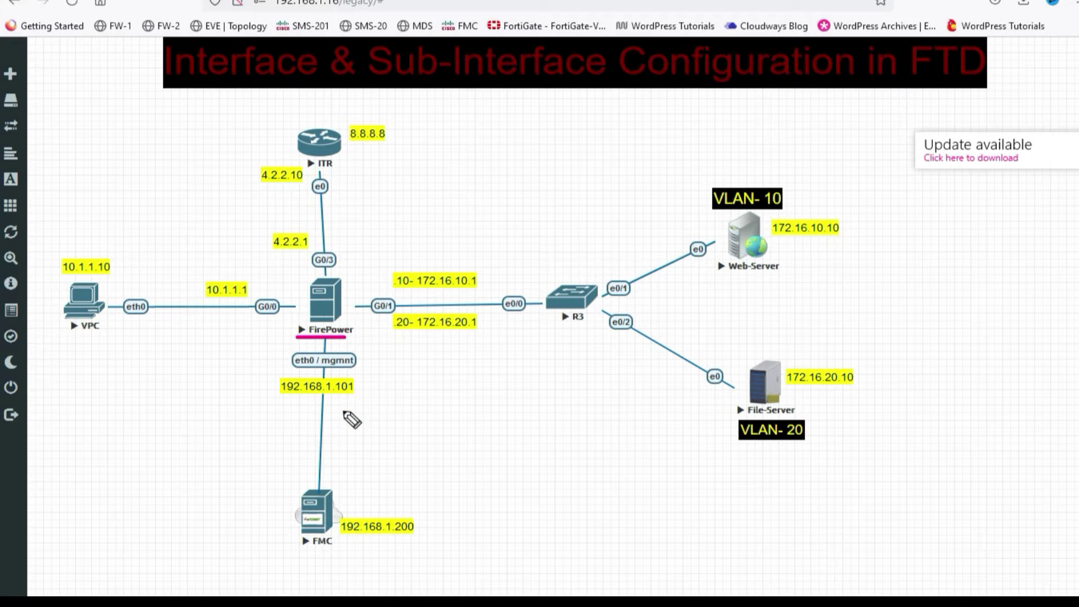
pyautogui.moveTo(290, 552); pyautogui.dragTo(326, 550)
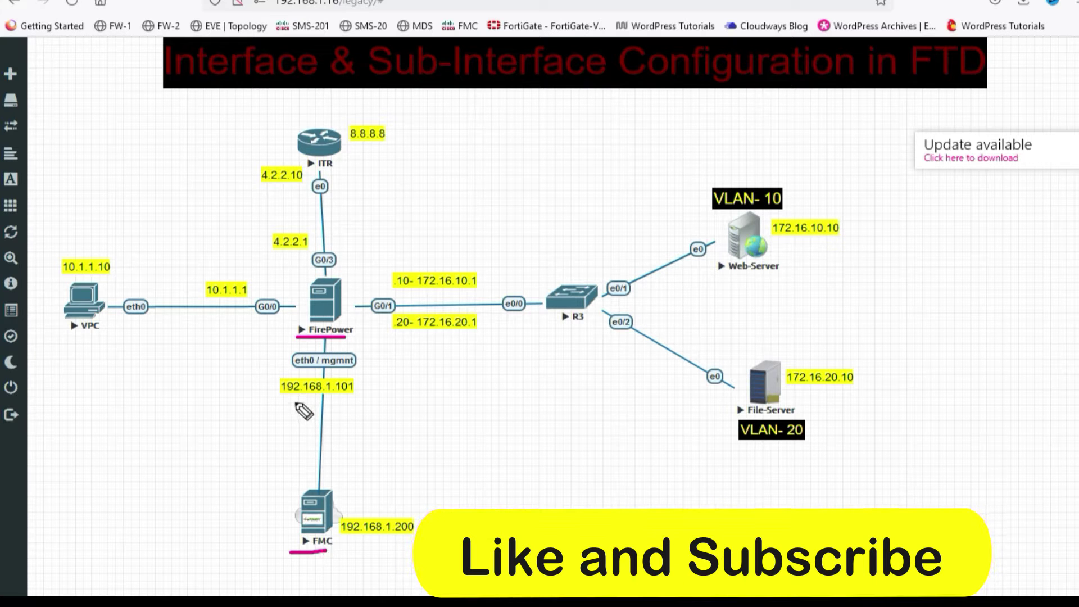
pyautogui.moveTo(280, 401); pyautogui.dragTo(354, 399)
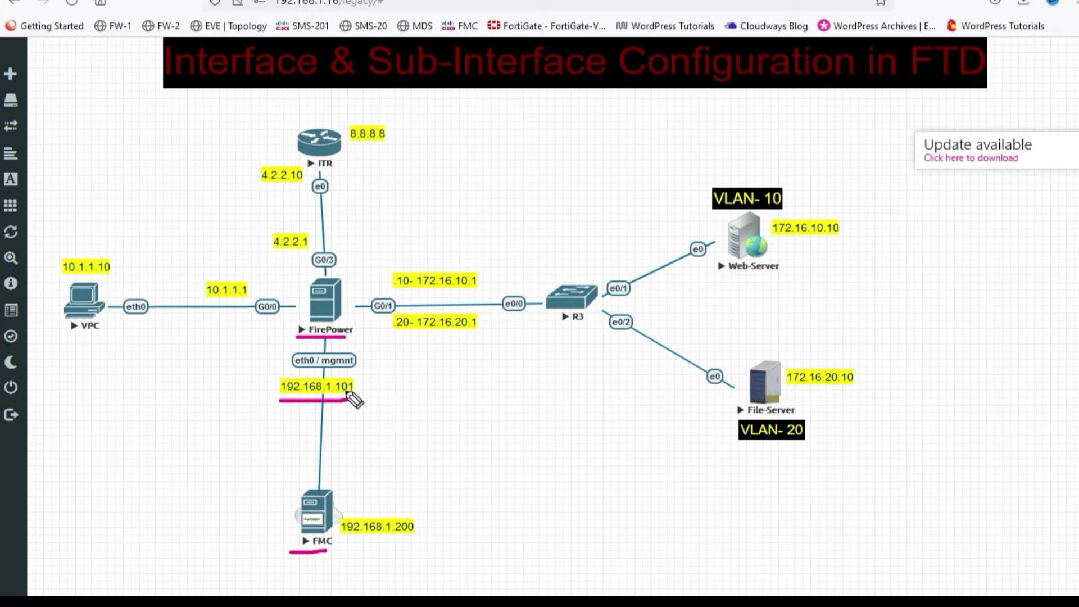
pyautogui.moveTo(354, 536); pyautogui.dragTo(430, 534)
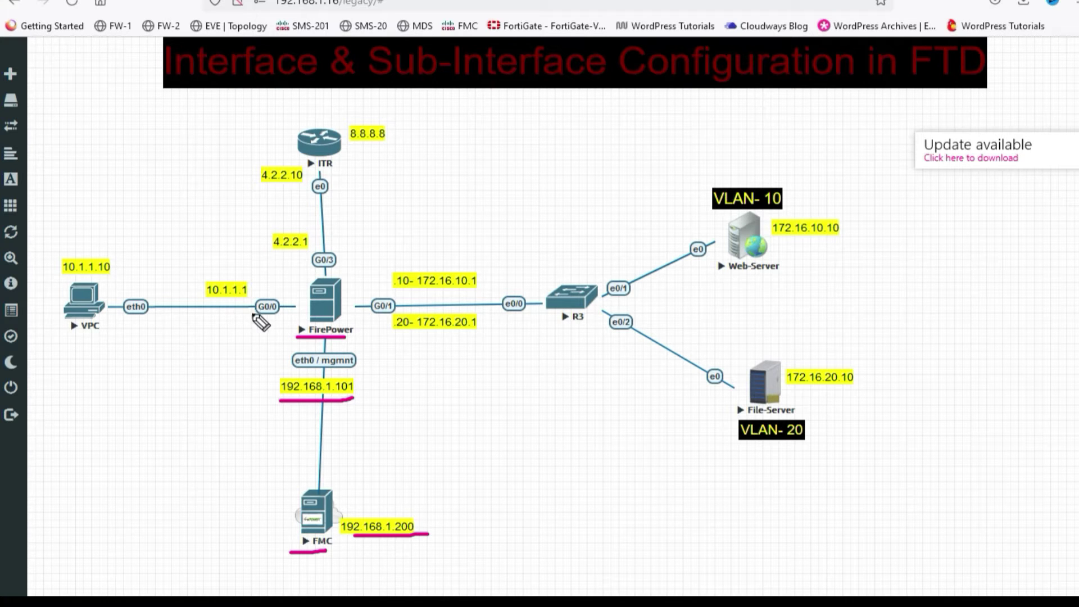
pyautogui.moveTo(251, 320); pyautogui.dragTo(278, 317)
pyautogui.moveTo(191, 329)
pyautogui.mouseDown()
pyautogui.moveTo(202, 346)
pyautogui.moveTo(247, 325)
pyautogui.mouseUp()
# - Write LAN under the G0/0 link and underline the 10.1.1.1 and 10.1.1.10 addresses
pyautogui.moveTo(280, 358); pyautogui.dragTo(198, 366)
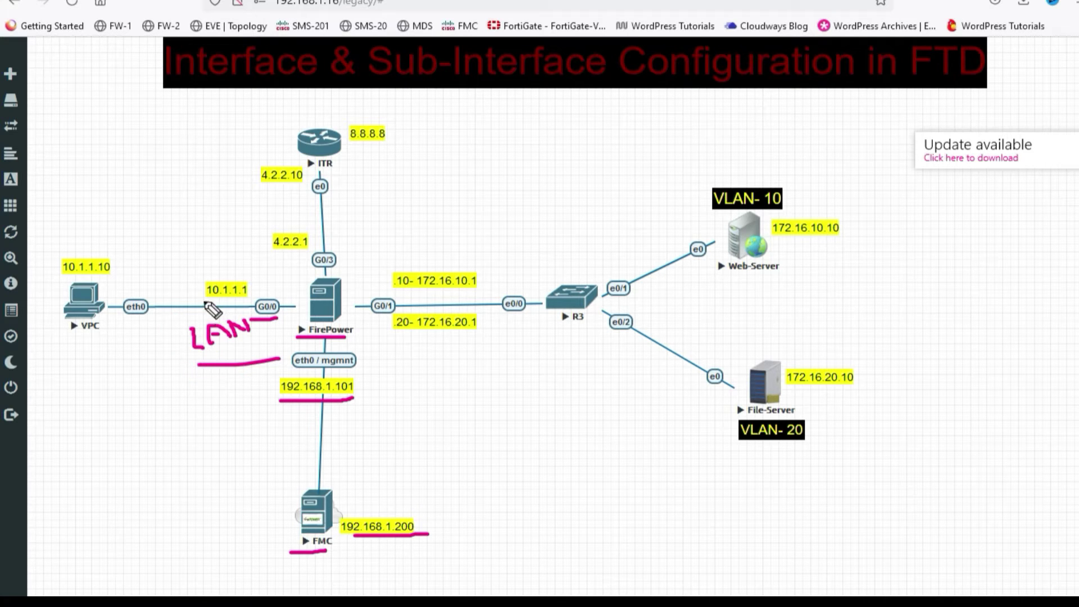
pyautogui.moveTo(216, 300); pyautogui.dragTo(248, 301)
pyautogui.moveTo(59, 276); pyautogui.dragTo(108, 276)
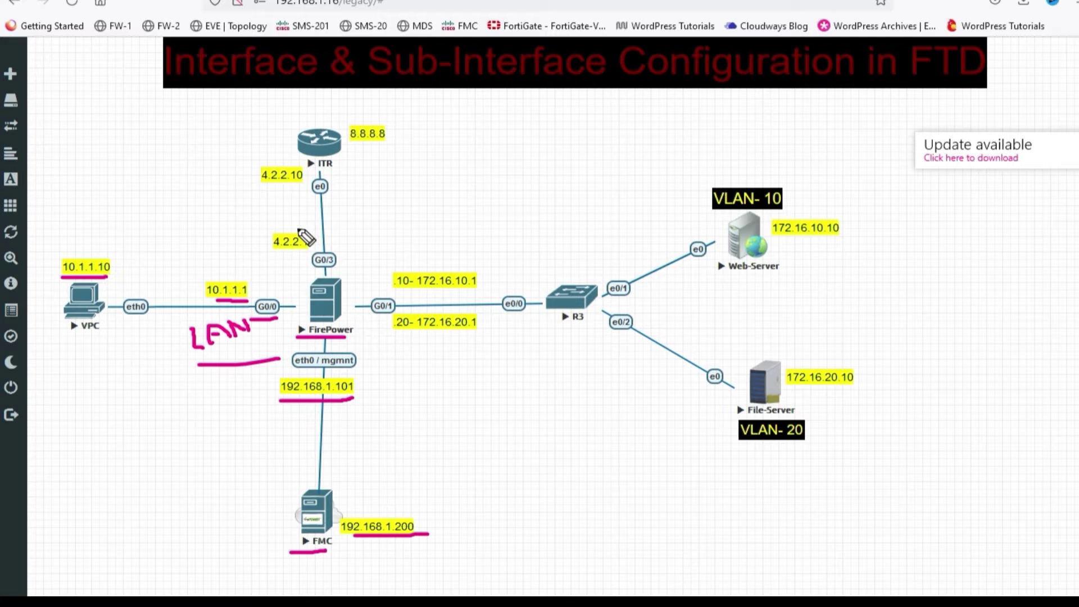
# - Underline the 172.16.20.1 sub-interface address and write DMZ below the G0/1 sub-interfaces
pyautogui.moveTo(373, 336)
pyautogui.mouseDown()
pyautogui.moveTo(460, 335)
pyautogui.moveTo(439, 364)
pyautogui.mouseUp()
pyautogui.click(438, 354)
pyautogui.moveTo(451, 362); pyautogui.dragTo(486, 361)
pyautogui.moveTo(492, 348); pyautogui.dragTo(520, 360)
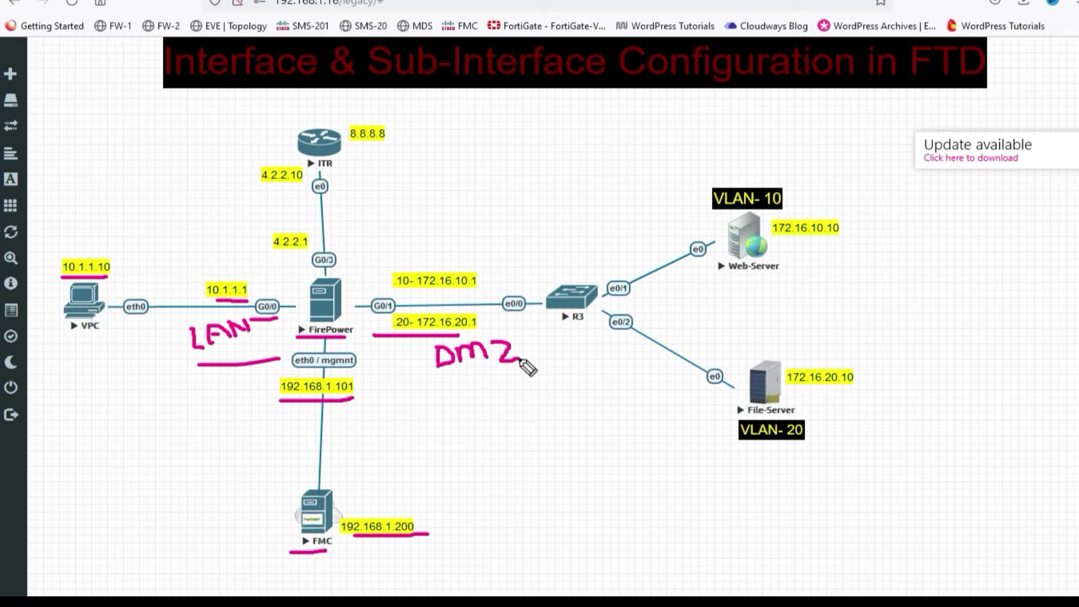
pyautogui.click(446, 375)
# - Underline the G0/1, VLAN 10, Web-Server and VLAN 20 labels and the 172.16.10.1 address
pyautogui.moveTo(369, 317); pyautogui.dragTo(387, 313)
pyautogui.moveTo(706, 217); pyautogui.dragTo(766, 214)
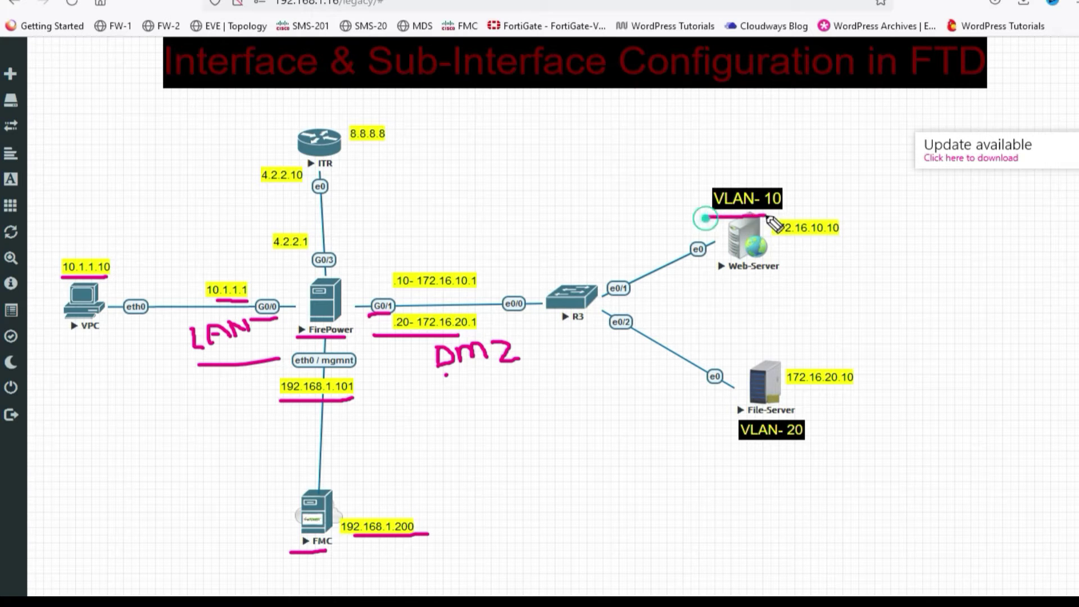
pyautogui.moveTo(726, 282); pyautogui.dragTo(749, 281)
pyautogui.moveTo(718, 442); pyautogui.dragTo(779, 441)
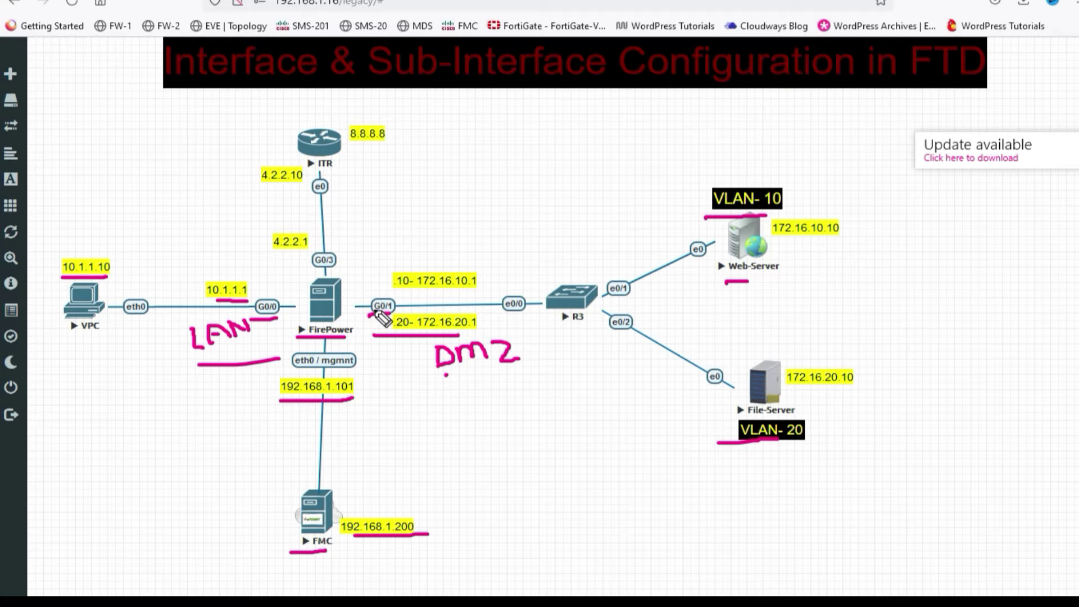
pyautogui.moveTo(385, 294); pyautogui.dragTo(477, 293)
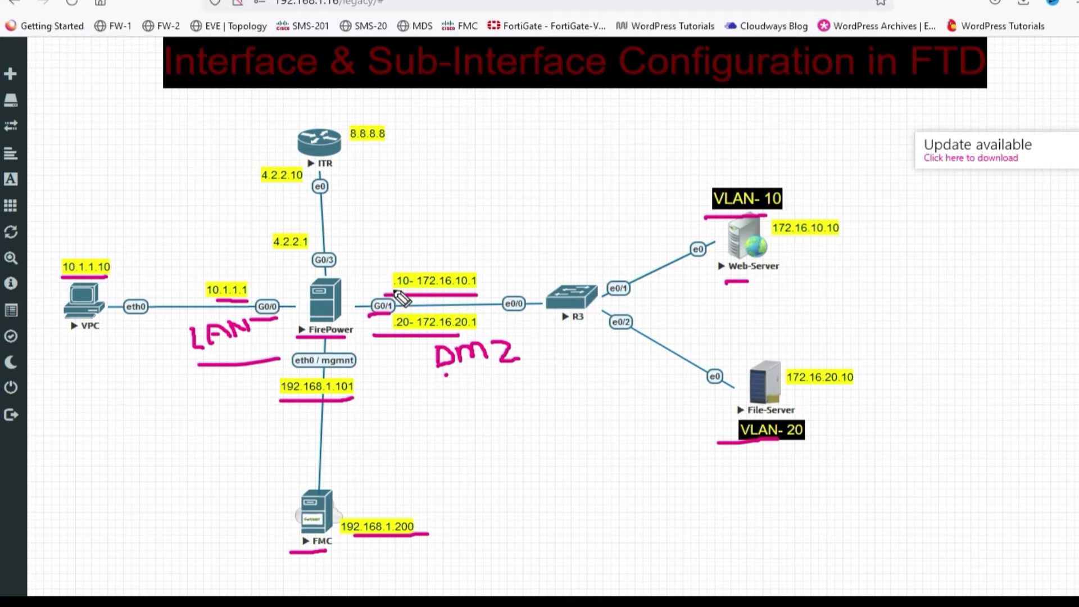
pyautogui.click(394, 336)
# - Write Out beside the ITR router link and underline 4.2.2.1 and 4.2.2.10
pyautogui.moveTo(360, 174)
pyautogui.mouseDown()
pyautogui.moveTo(355, 188)
pyautogui.moveTo(363, 173)
pyautogui.moveTo(389, 190)
pyautogui.moveTo(402, 170)
pyautogui.moveTo(422, 167)
pyautogui.mouseUp()
pyautogui.moveTo(372, 206); pyautogui.dragTo(454, 183)
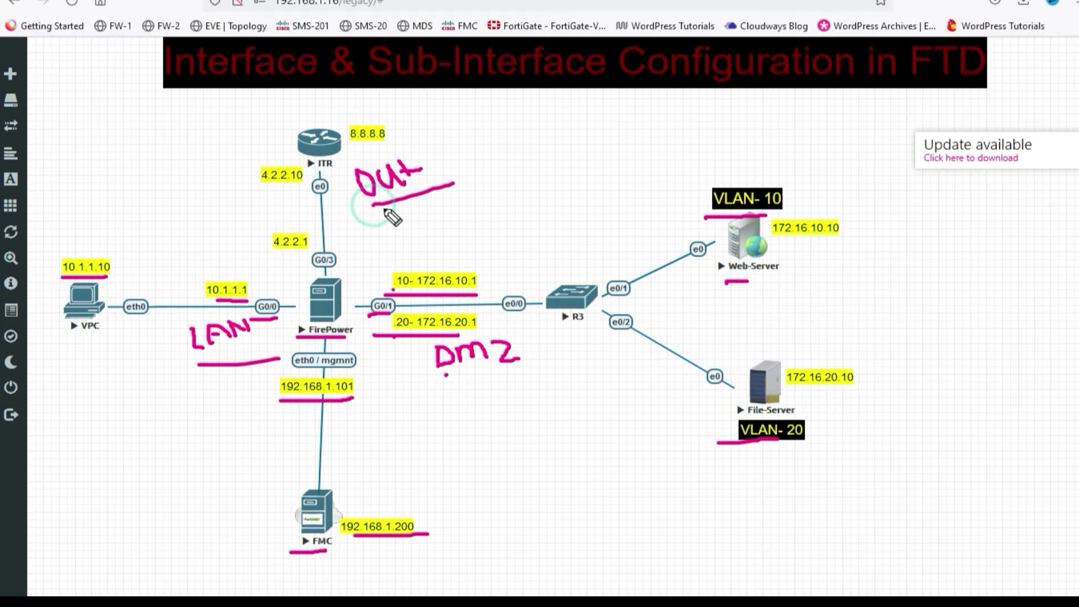
pyautogui.moveTo(276, 262); pyautogui.dragTo(307, 252)
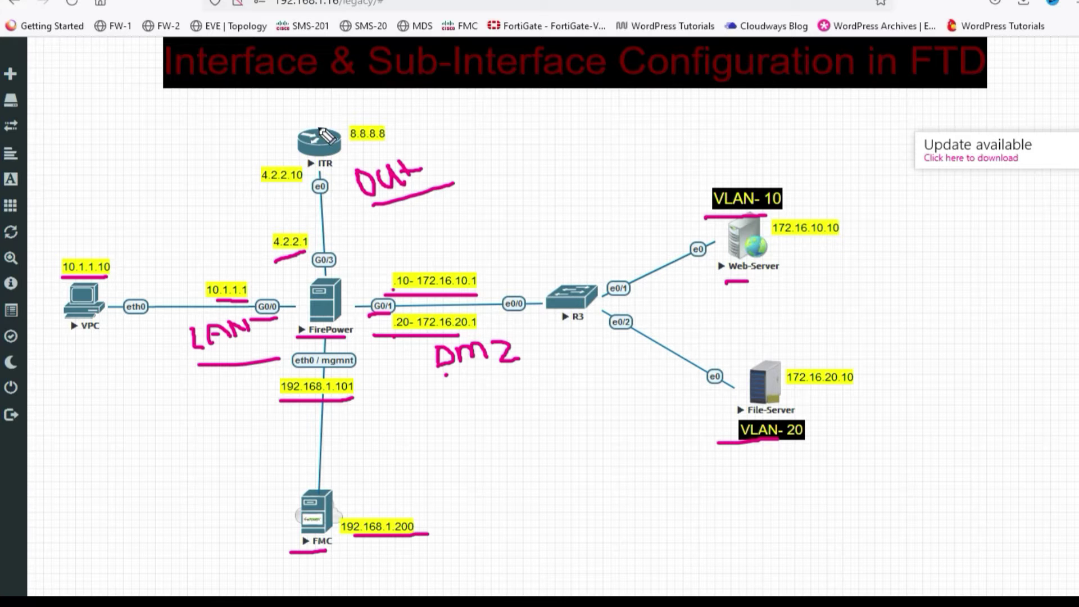
pyautogui.moveTo(257, 190); pyautogui.dragTo(297, 186)
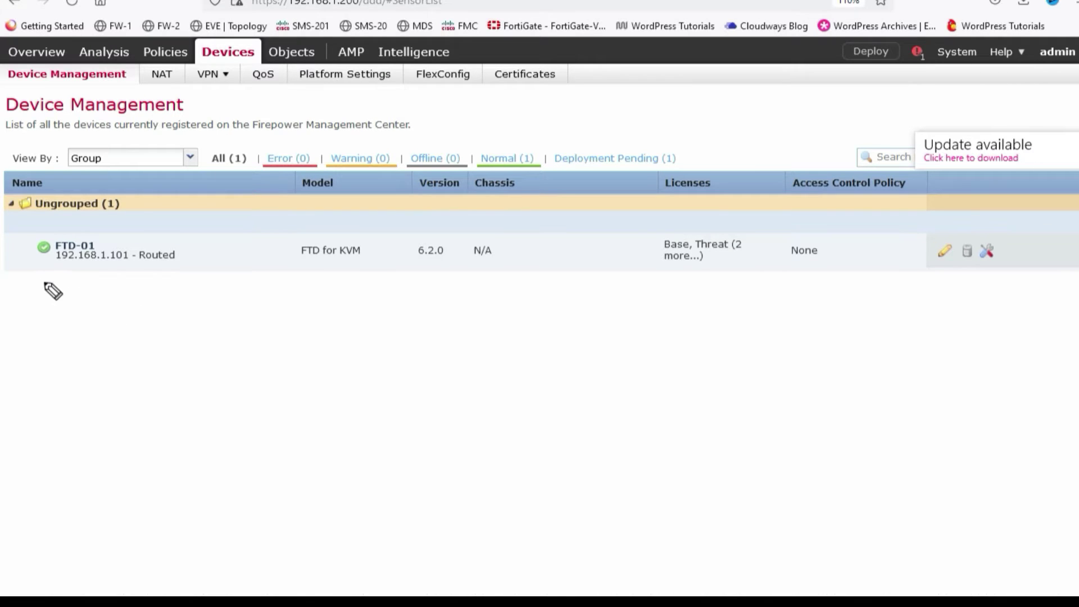
# - Underline FTD-01's address 192.168.1.101, then open FTD-01's device configuration in FMC
pyautogui.moveTo(31, 264); pyautogui.dragTo(135, 264)
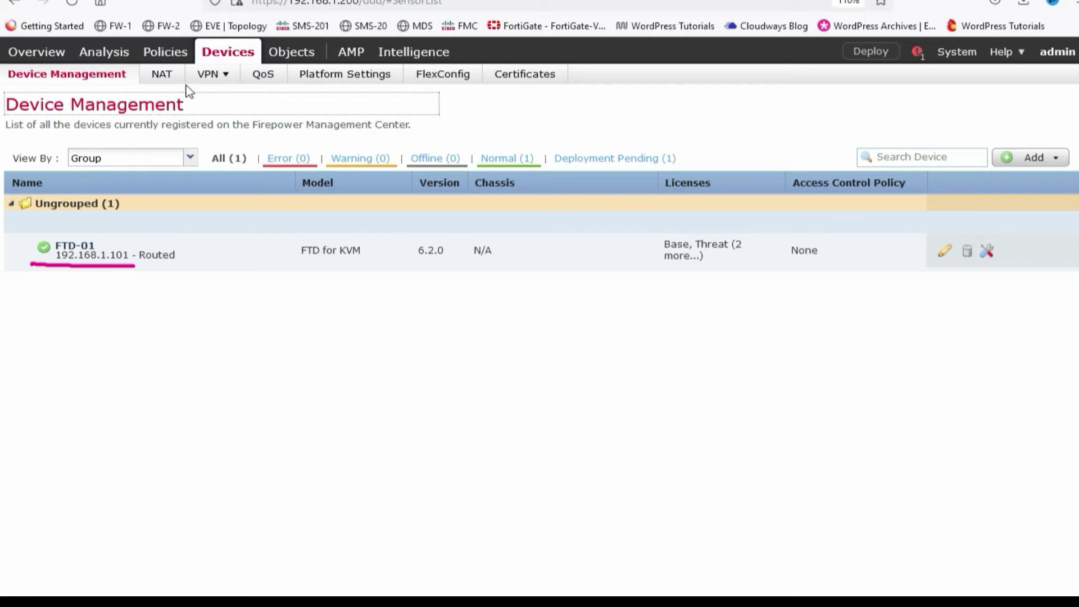
pyautogui.click(945, 254)
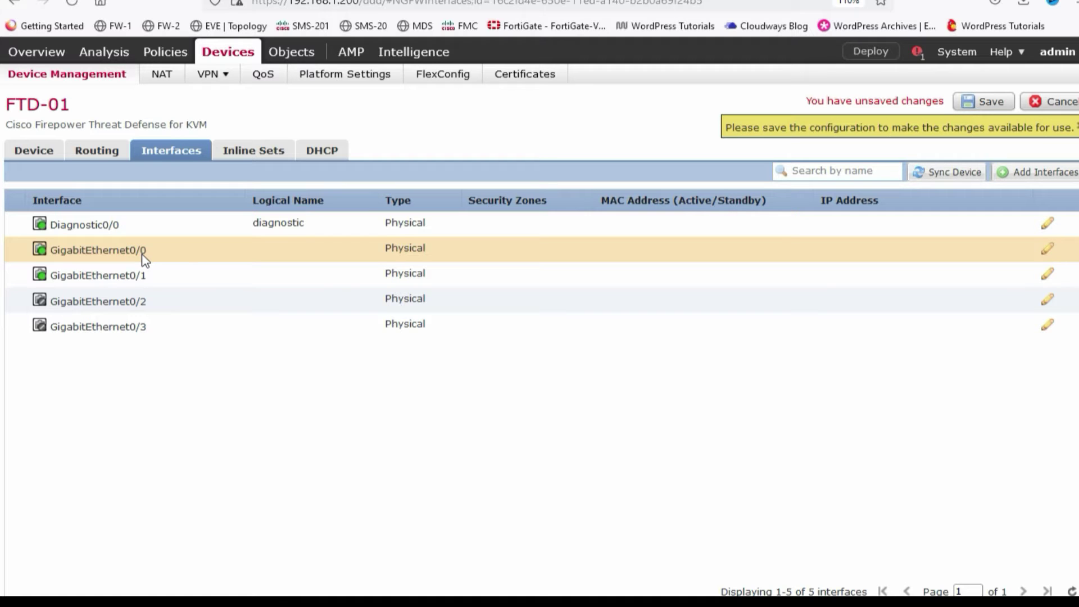
# - Name GigabitEthernet0/0 LAN, enable it and place it in a new Inside security zone
pyautogui.click(1046, 252)
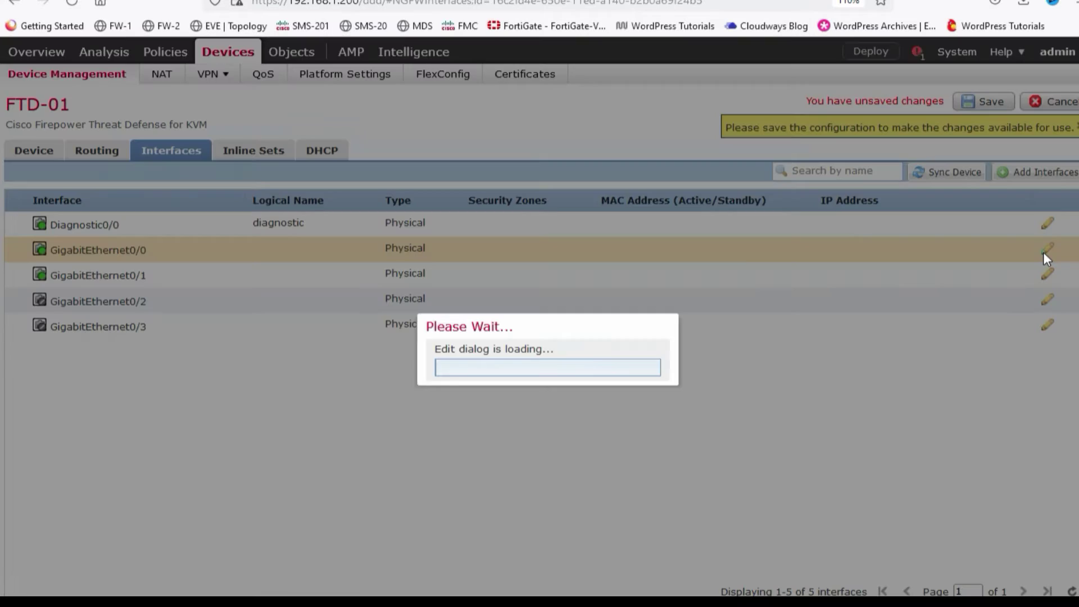
pyautogui.click(536, 253)
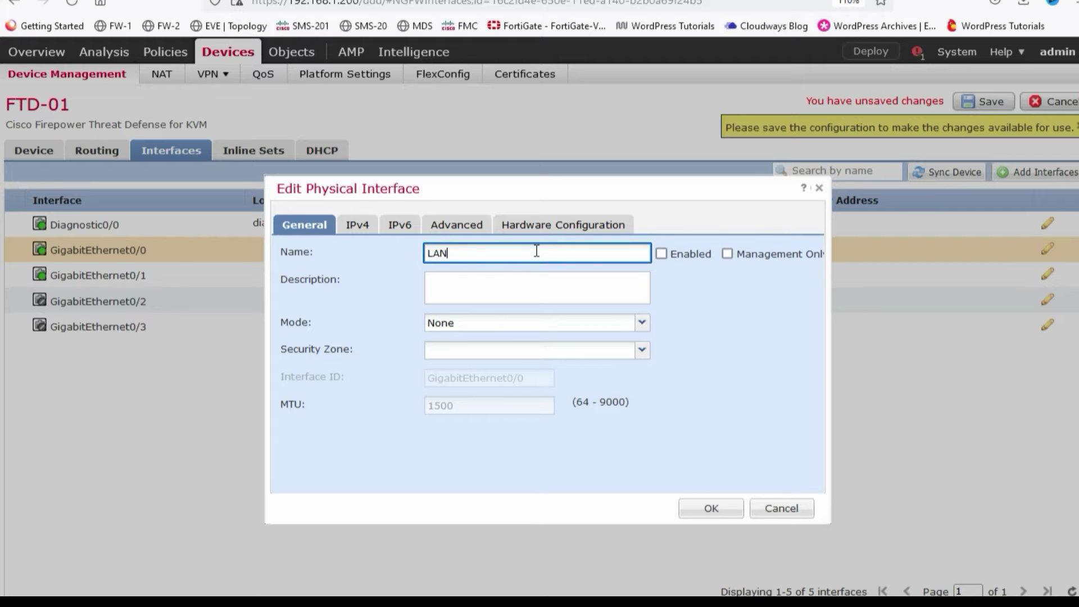
pyautogui.click(661, 254)
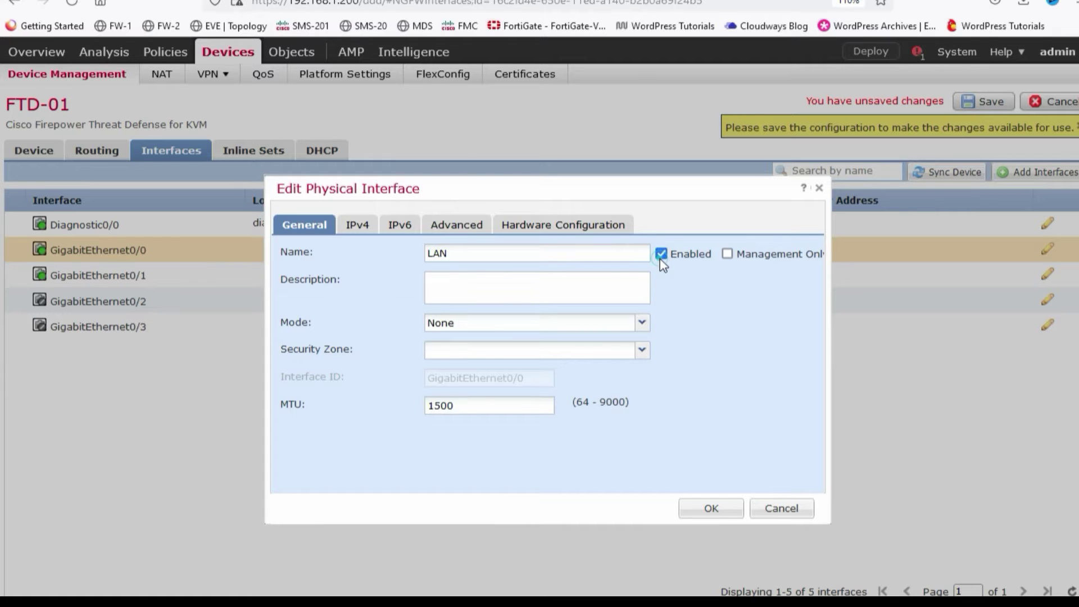
pyautogui.click(468, 350)
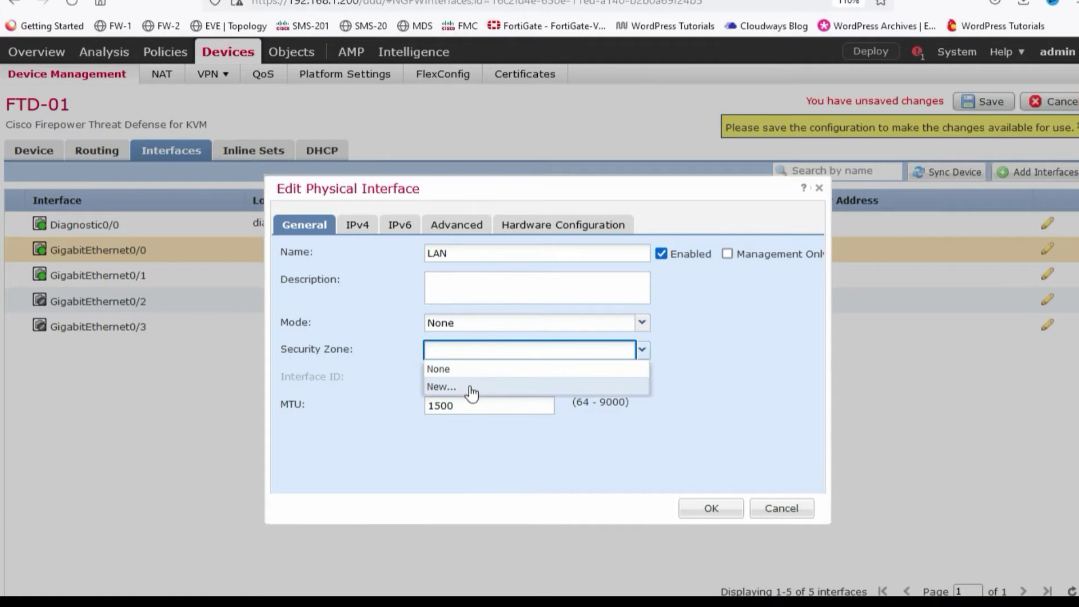
pyautogui.click(469, 387)
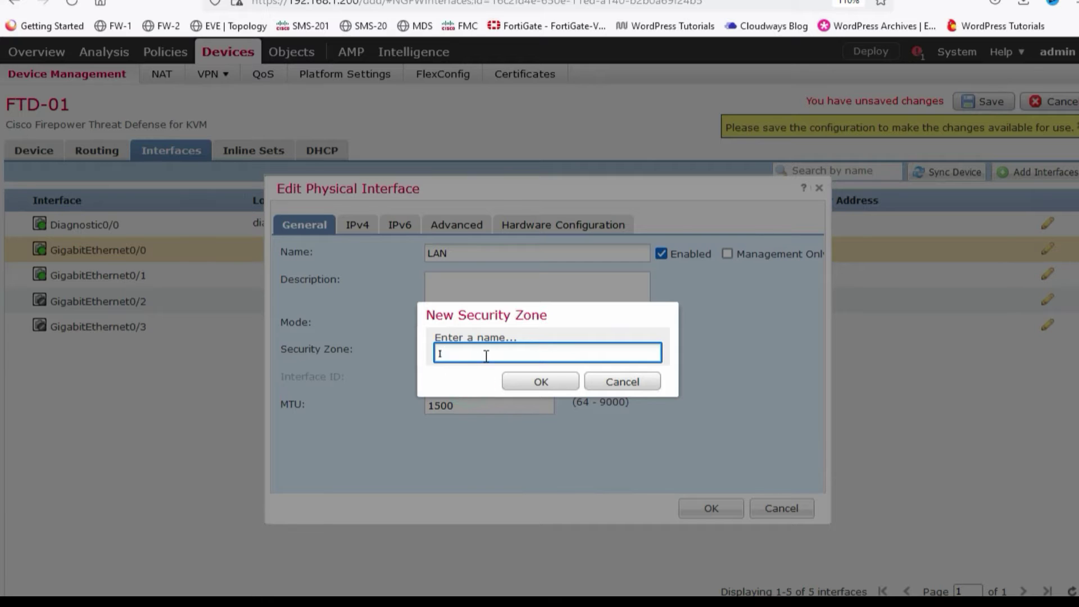
pyautogui.write('Inside')
pyautogui.click(533, 381)
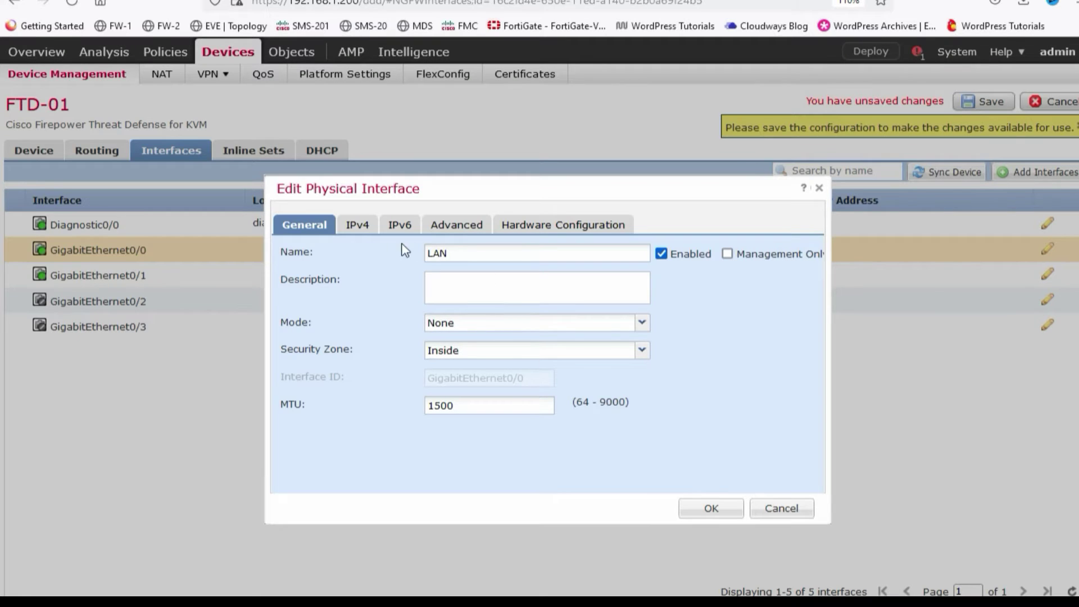
# - Give LAN static IPv4 10.1.1.1/24, review Advanced and Hardware settings keeping speed auto, and apply
pyautogui.click(366, 241)
pyautogui.click(441, 275)
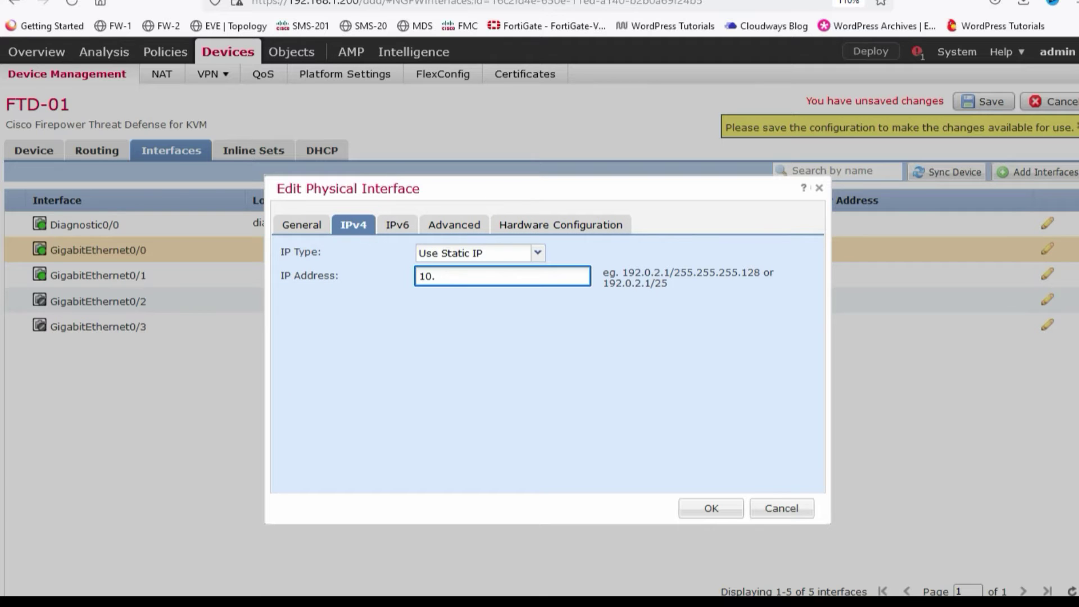
pyautogui.write('10.')
pyautogui.write('1.1.1/24')
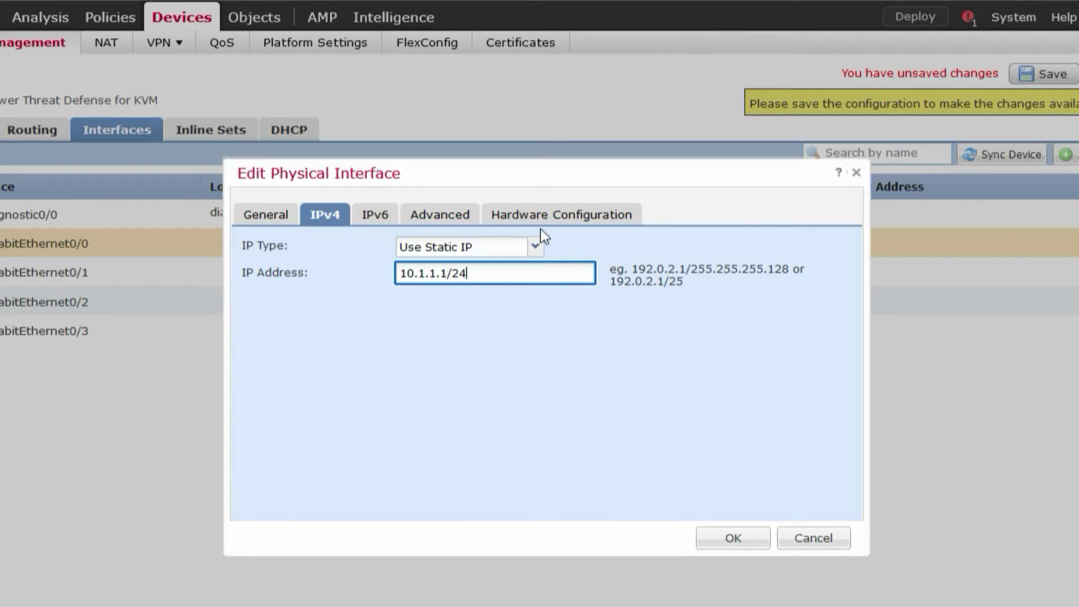
pyautogui.click(440, 214)
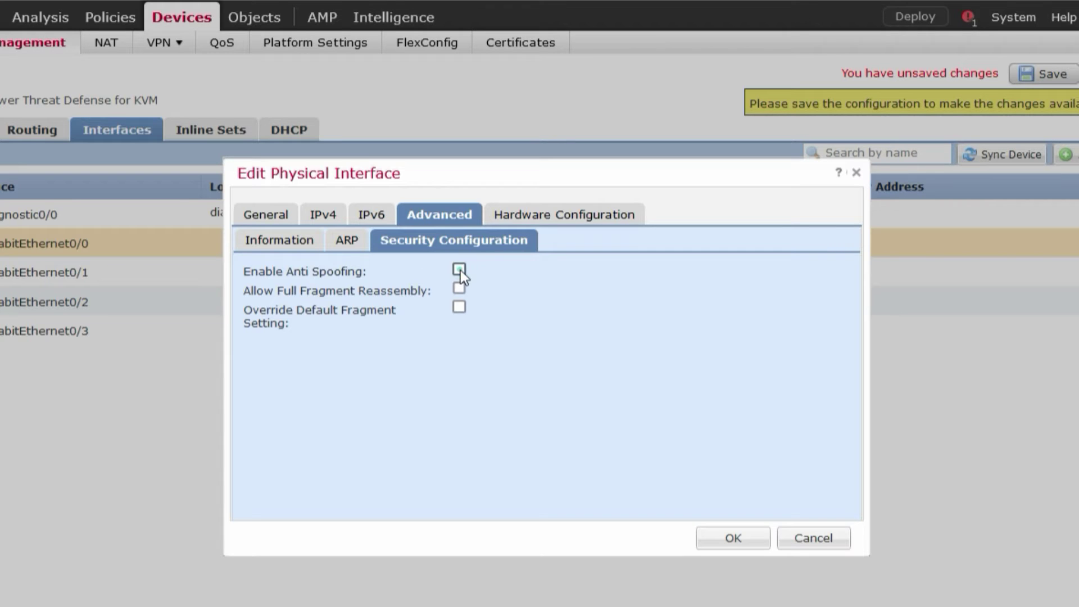
pyautogui.click(531, 219)
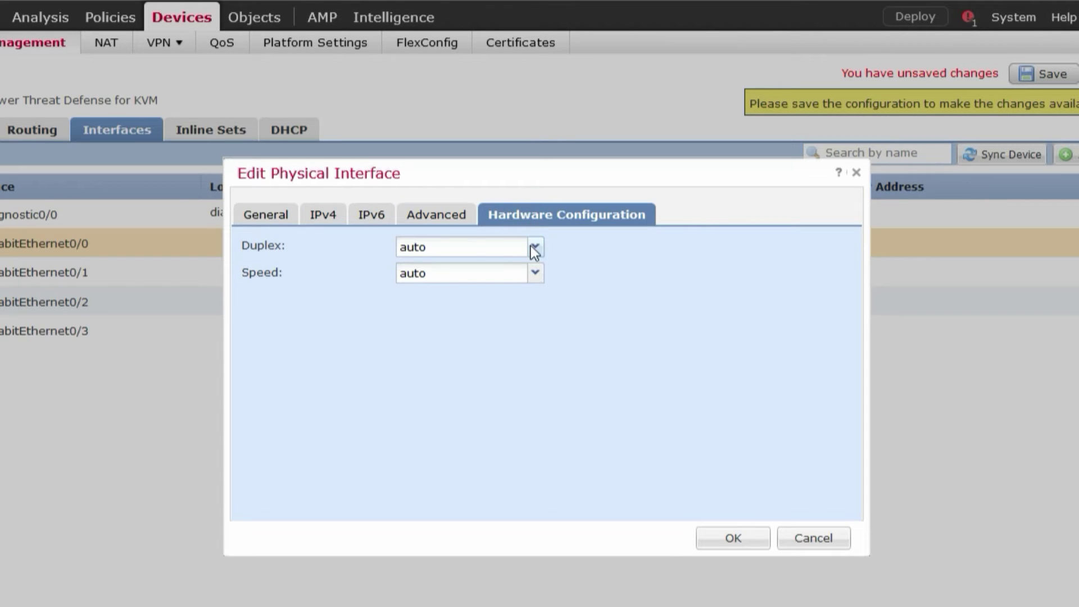
pyautogui.click(535, 248)
pyautogui.click(466, 283)
pyautogui.click(465, 281)
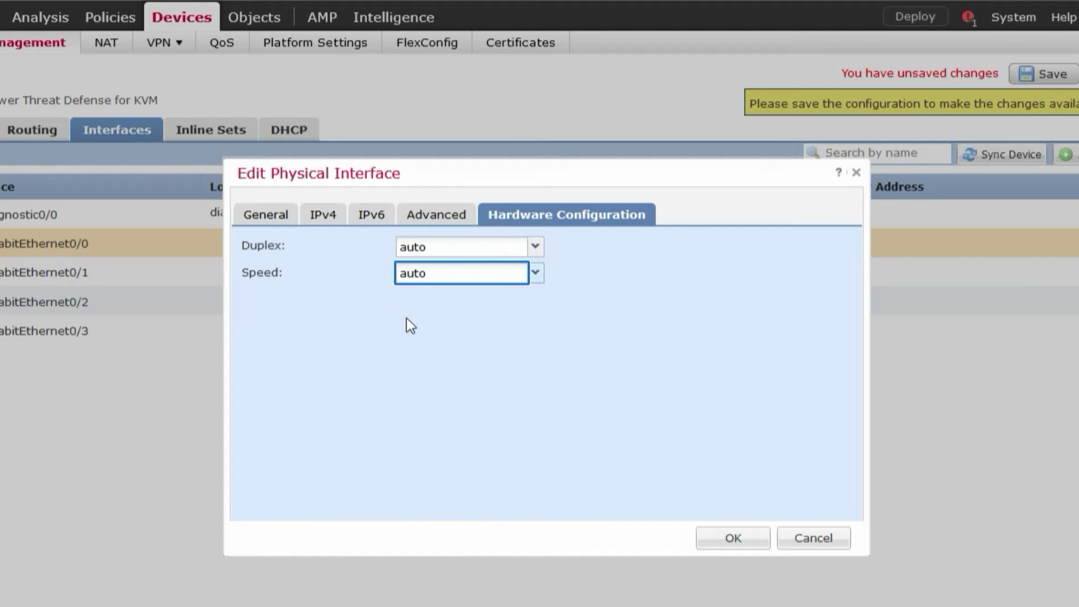
pyautogui.click(271, 214)
pyautogui.click(421, 288)
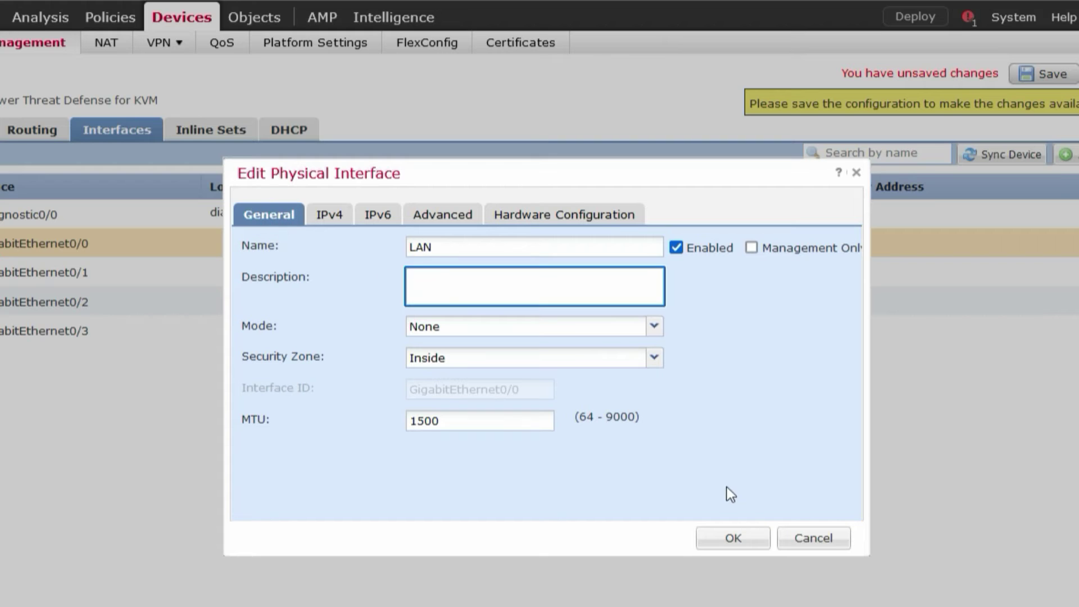
pyautogui.click(732, 539)
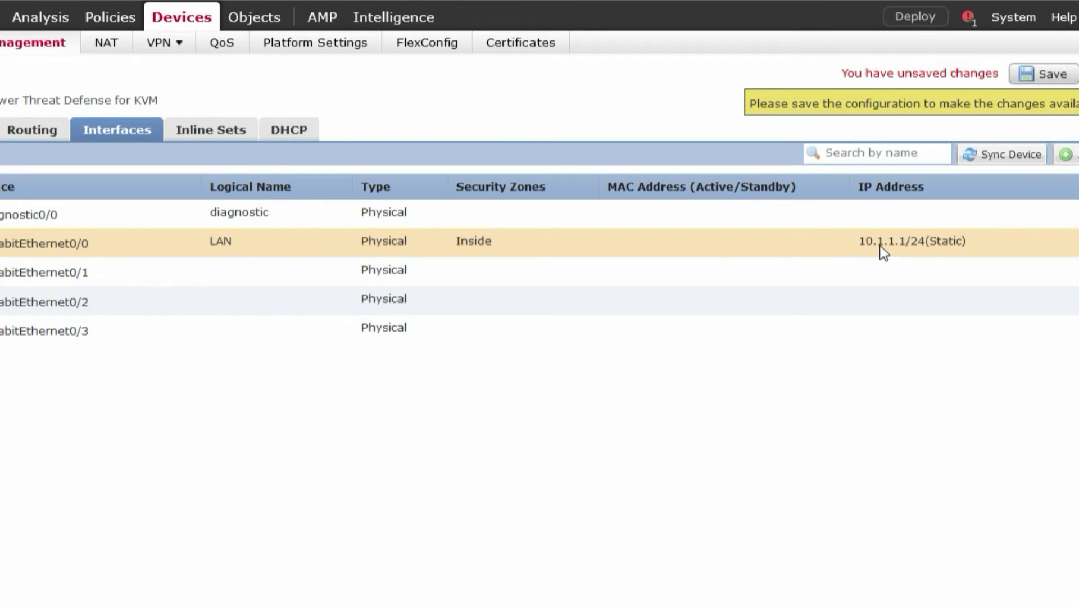
# - Name GigabitEthernet0/1 DMZ, assign it to a newly created DMZ security zone, and save
pyautogui.click(624, 501)
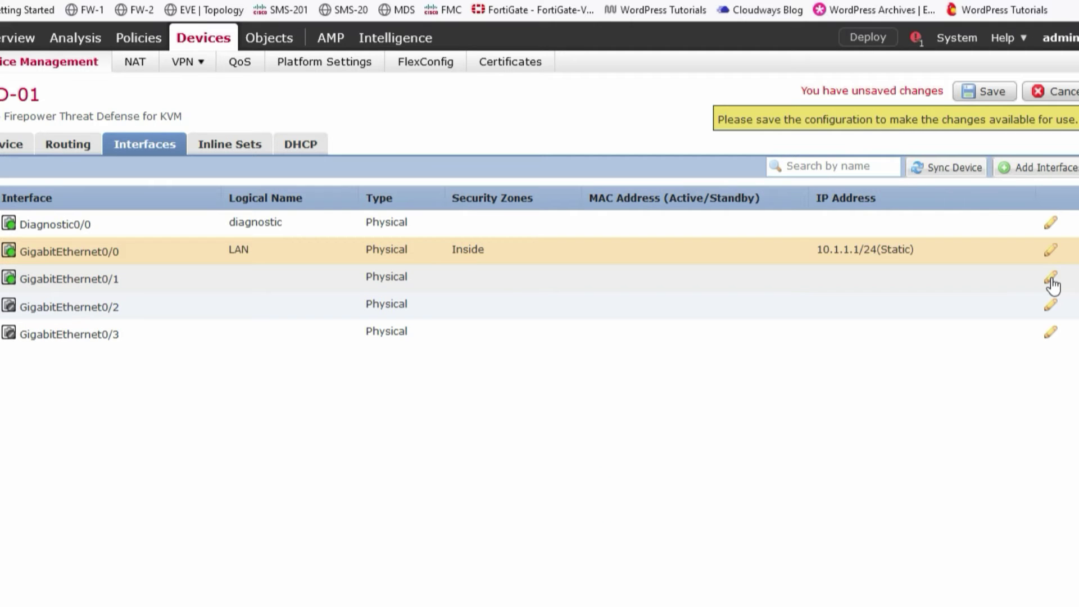
pyautogui.click(1051, 279)
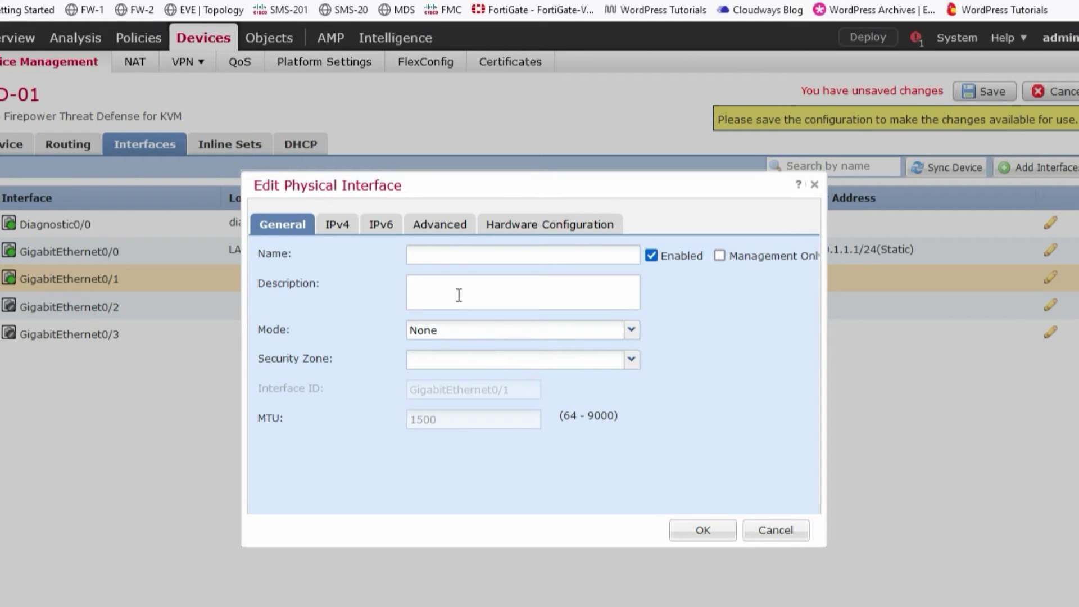
pyautogui.click(473, 255)
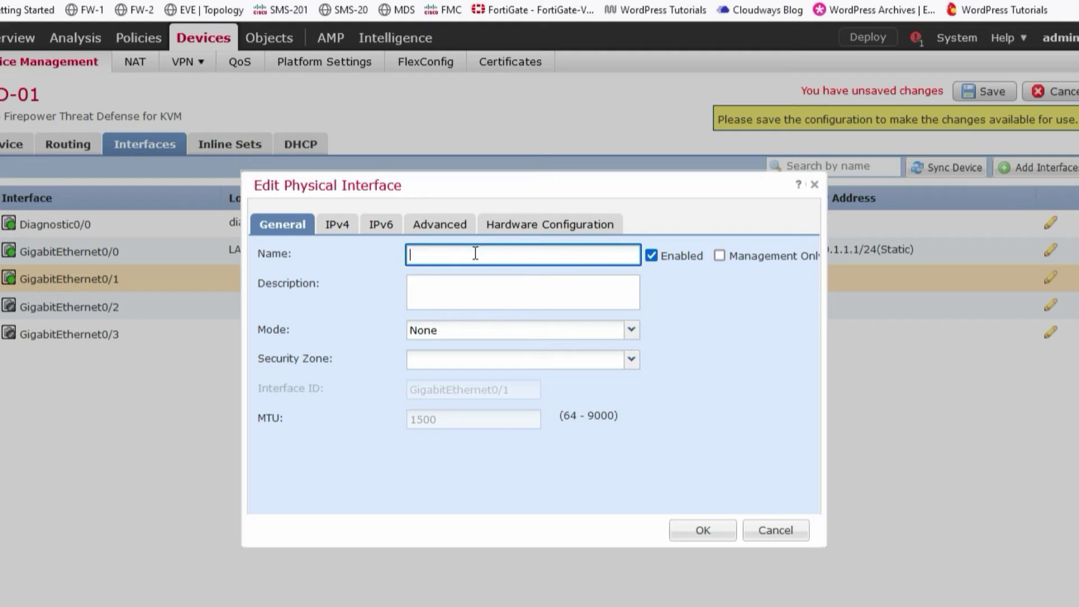
pyautogui.write('DMZ')
pyautogui.click(632, 360)
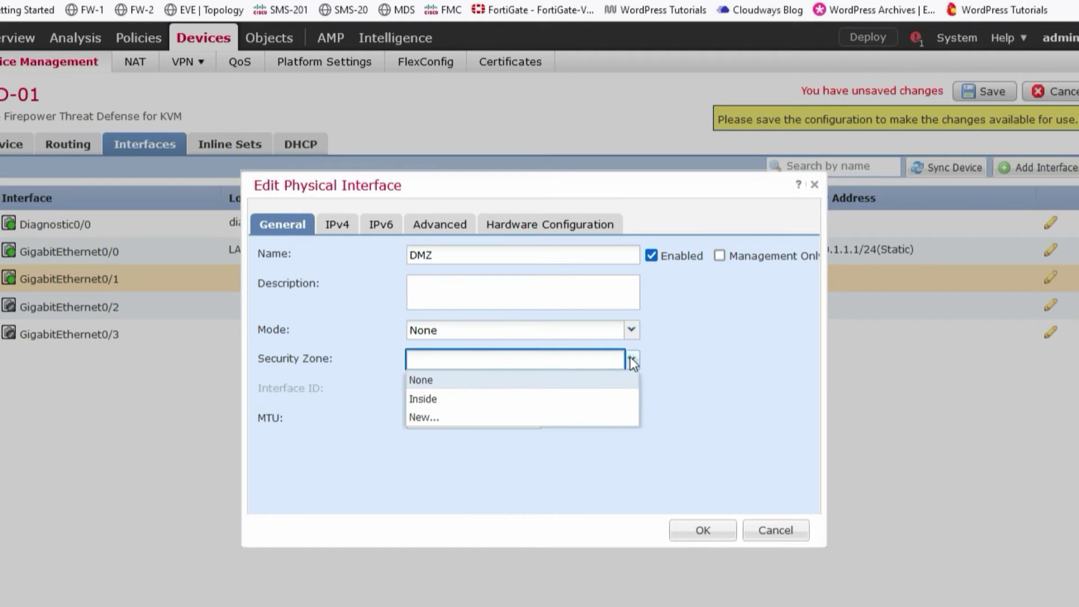
pyautogui.click(476, 417)
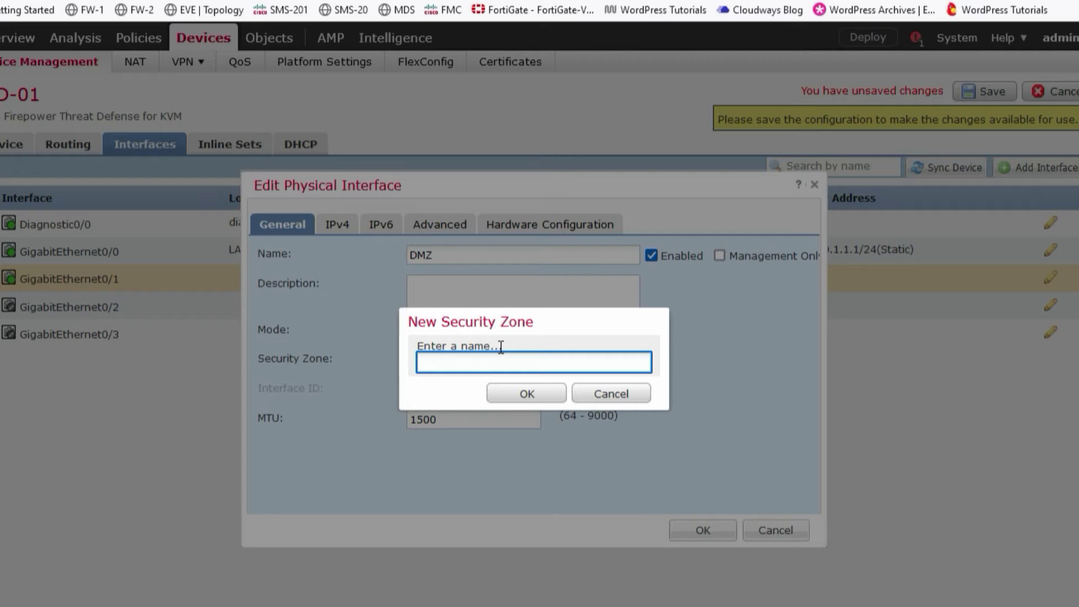
pyautogui.write('MZ')
pyautogui.click(538, 390)
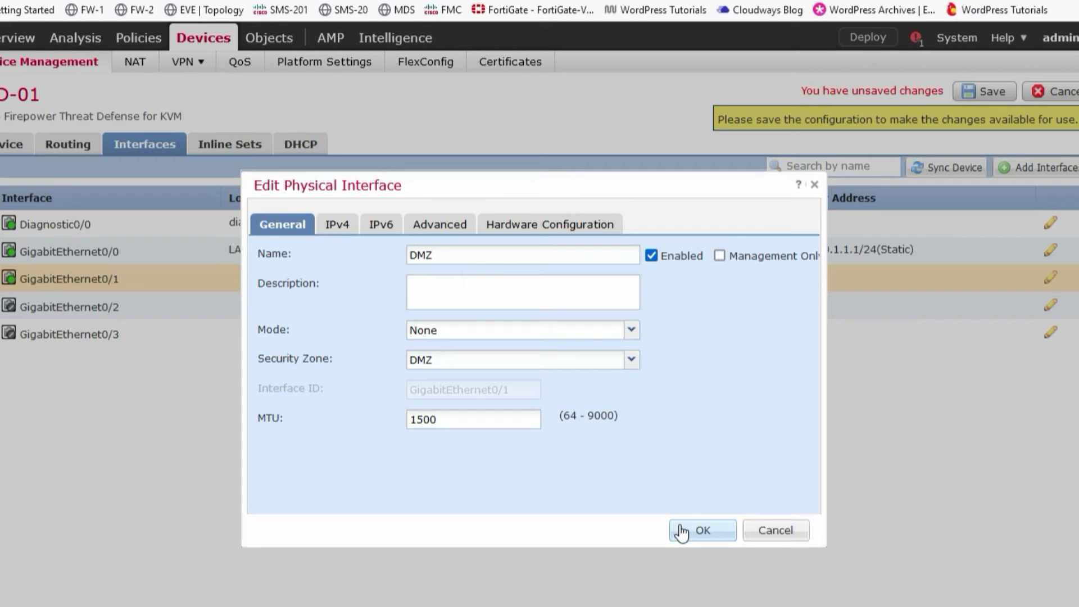
pyautogui.click(682, 532)
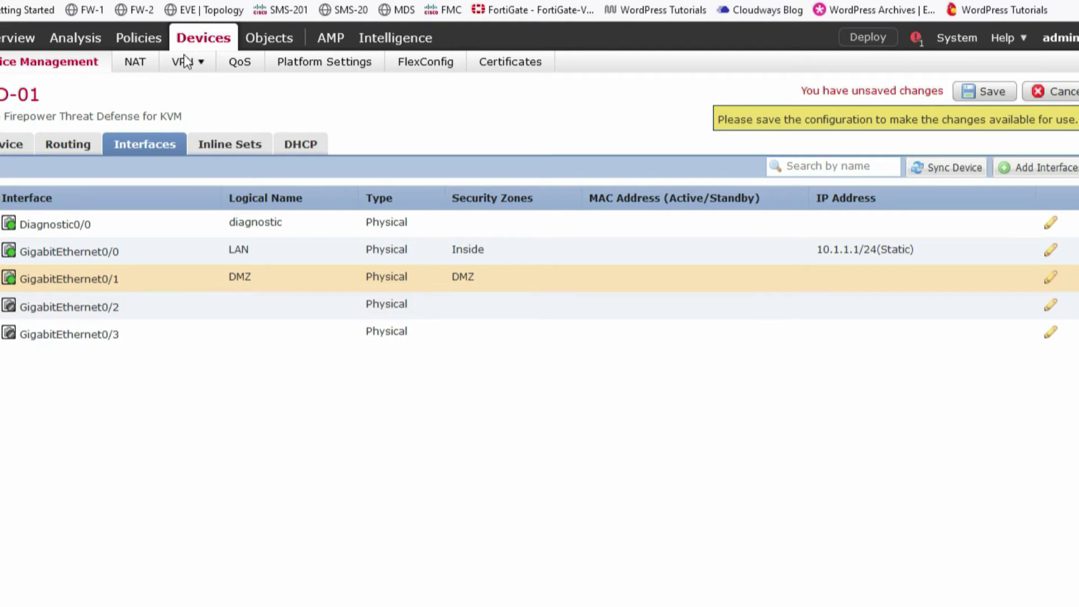
# - Switch to the EVE-NG topology to check the G0/1 subnets 172.16.10.1 and 172.16.20.1
pyautogui.hotkey('ctrl', 'Tab')
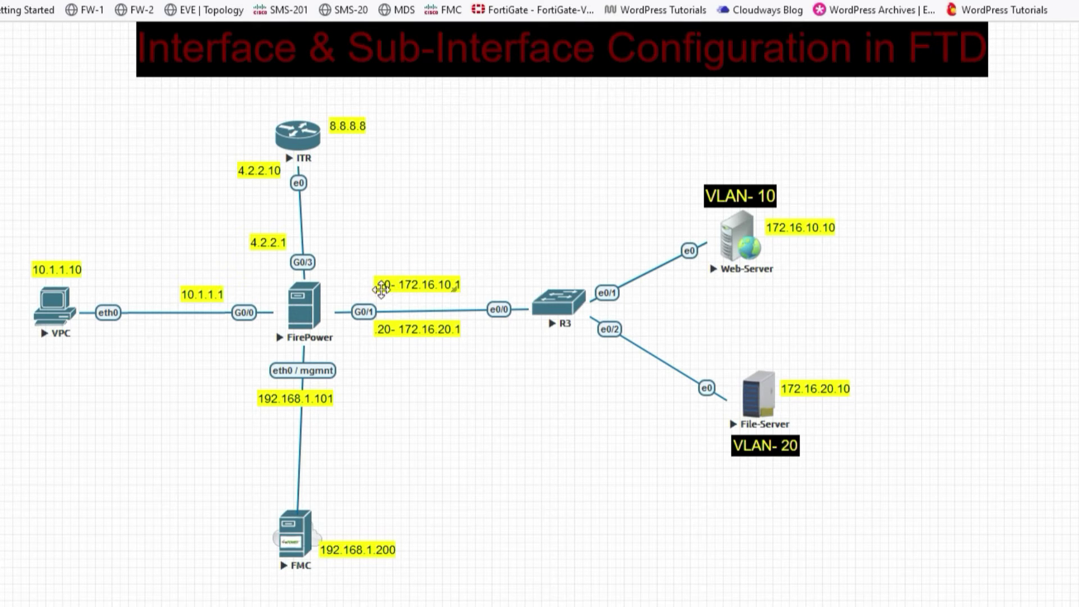
pyautogui.click(393, 327)
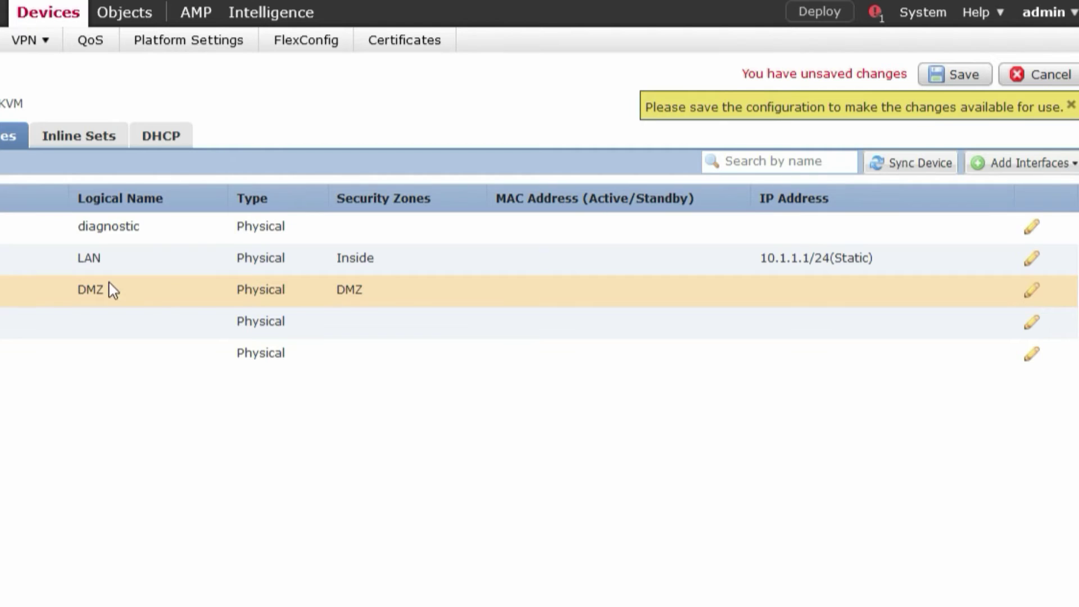
# - Add sub-interface DMZ-VLAN-10 in zone DMZ on GigabitEthernet0/1 with ID 10 and VLAN 10
pyautogui.click(1004, 166)
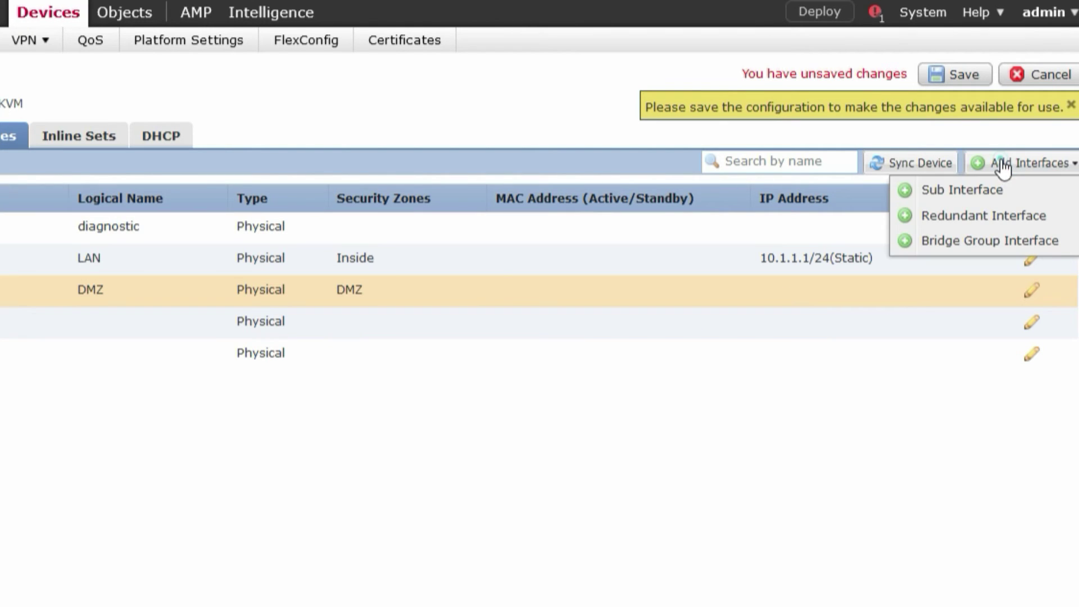
pyautogui.click(965, 194)
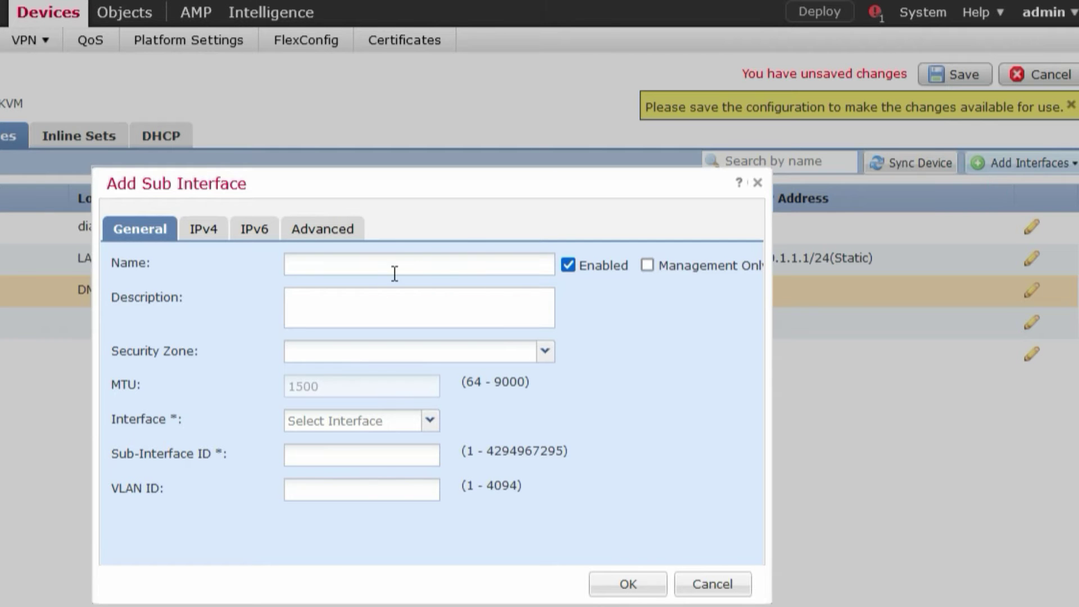
pyautogui.click(378, 266)
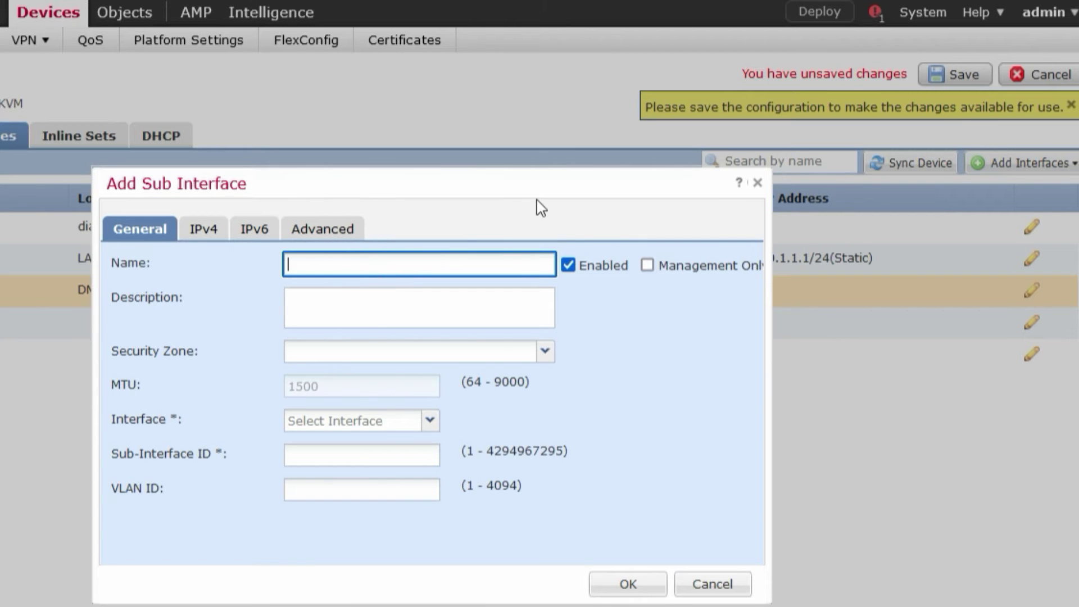
pyautogui.write('DMZ-VLAN-10')
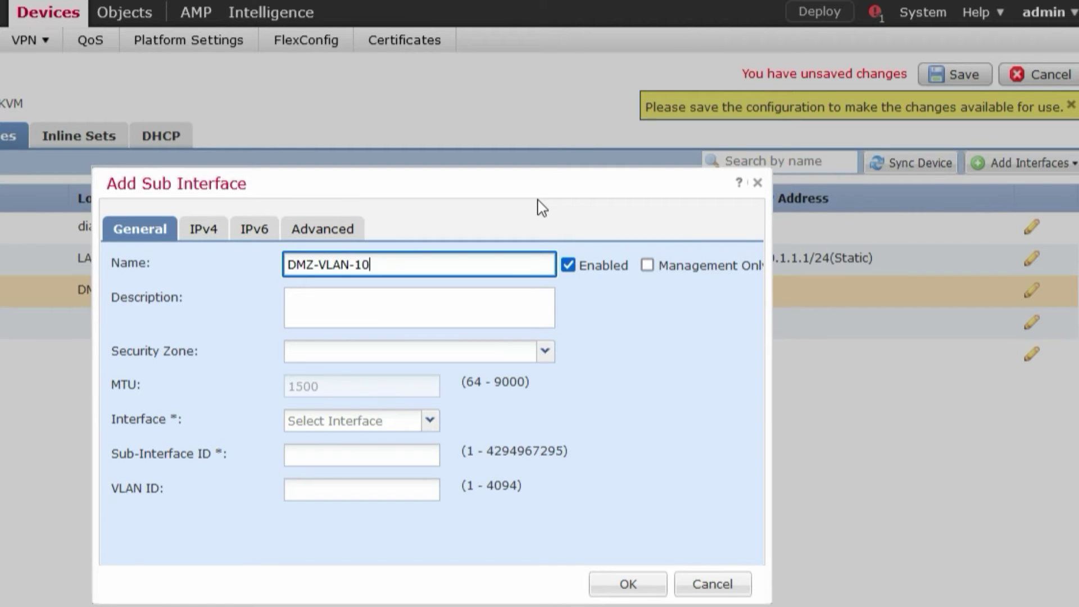
pyautogui.click(544, 360)
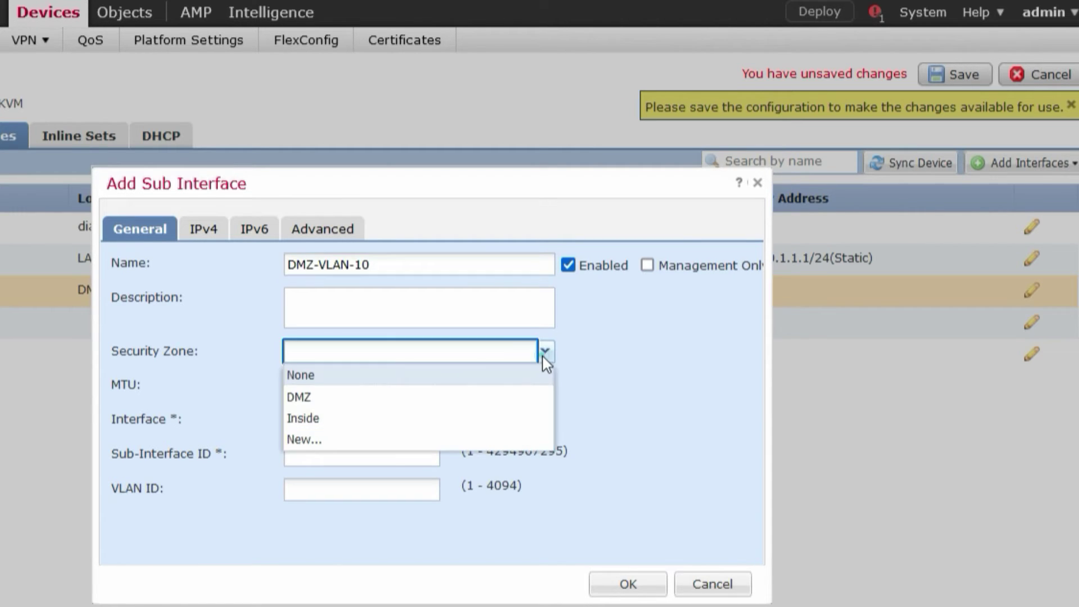
pyautogui.click(360, 397)
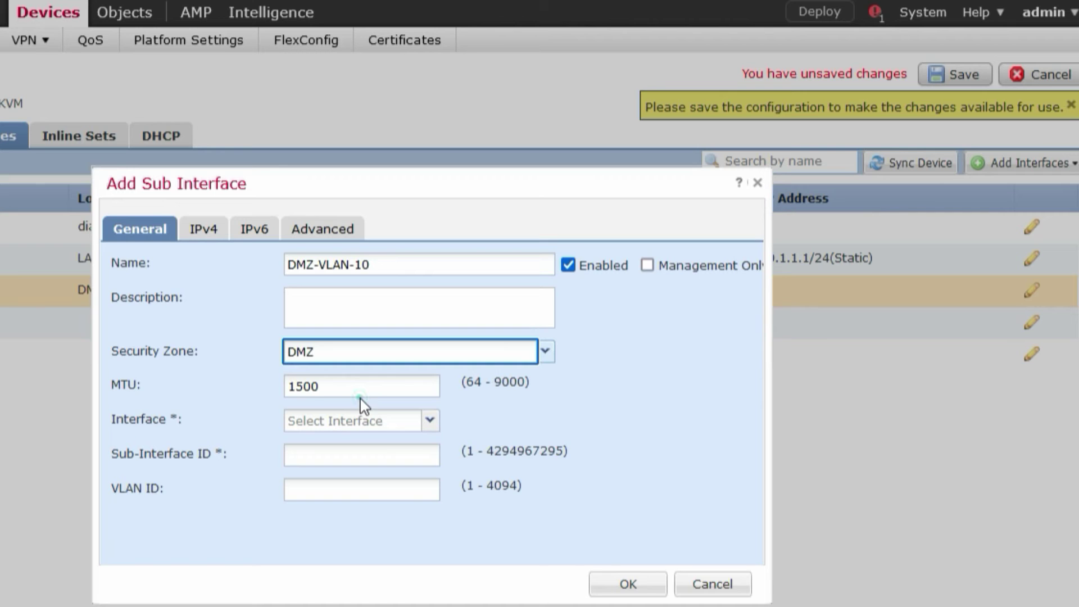
pyautogui.click(394, 429)
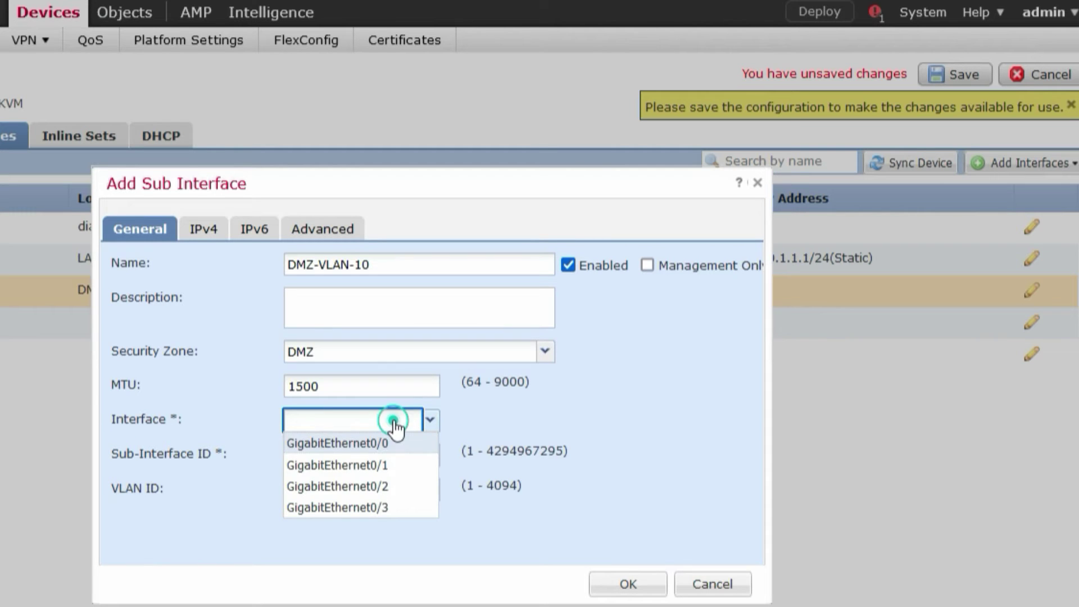
pyautogui.click(389, 465)
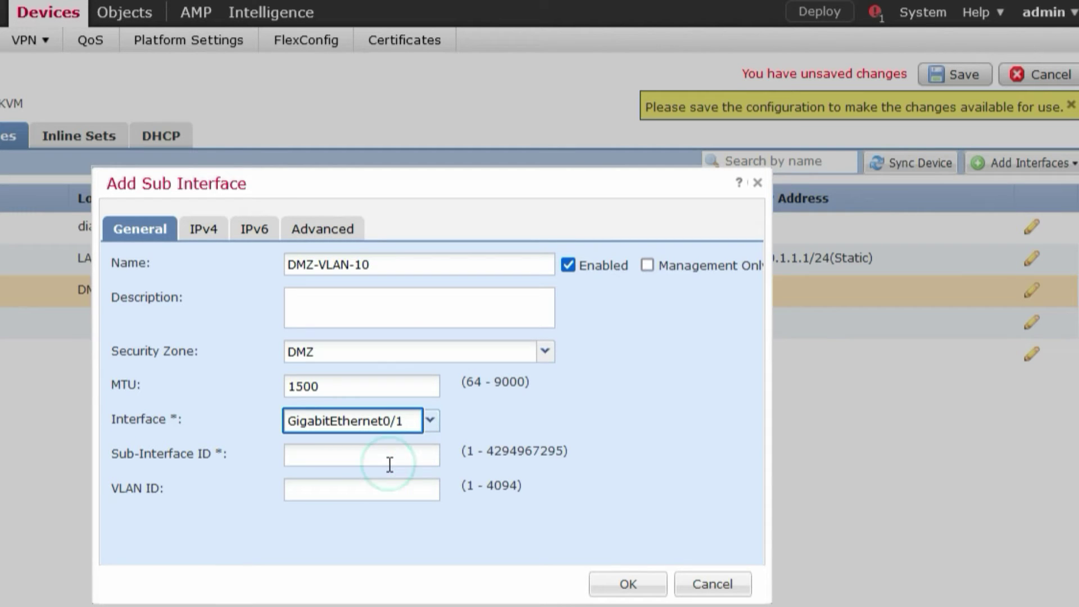
pyautogui.click(388, 458)
pyautogui.write('10')
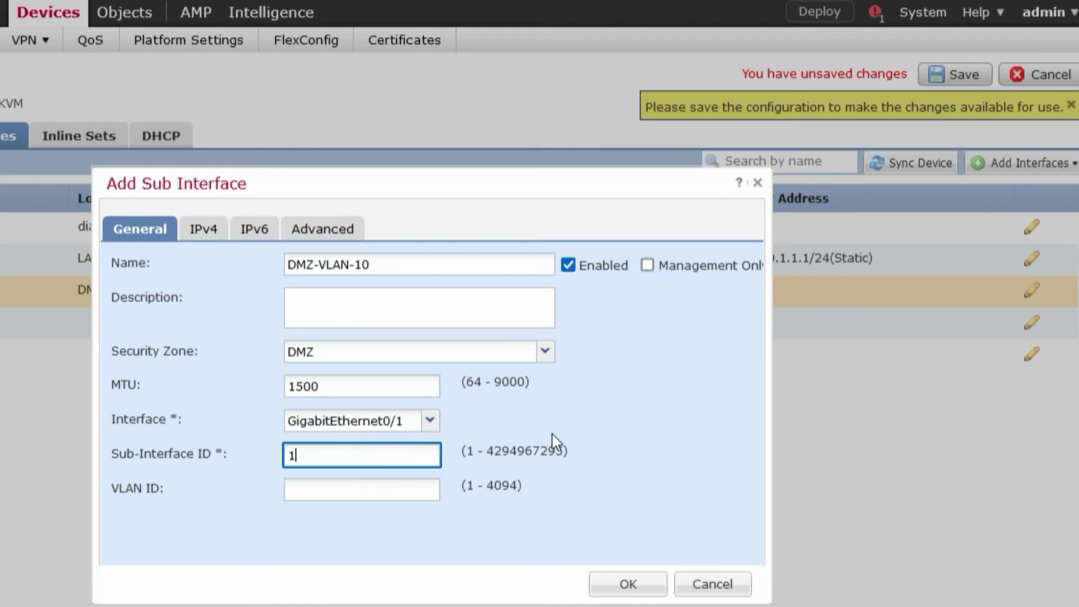
pyautogui.click(391, 490)
pyautogui.write('10')
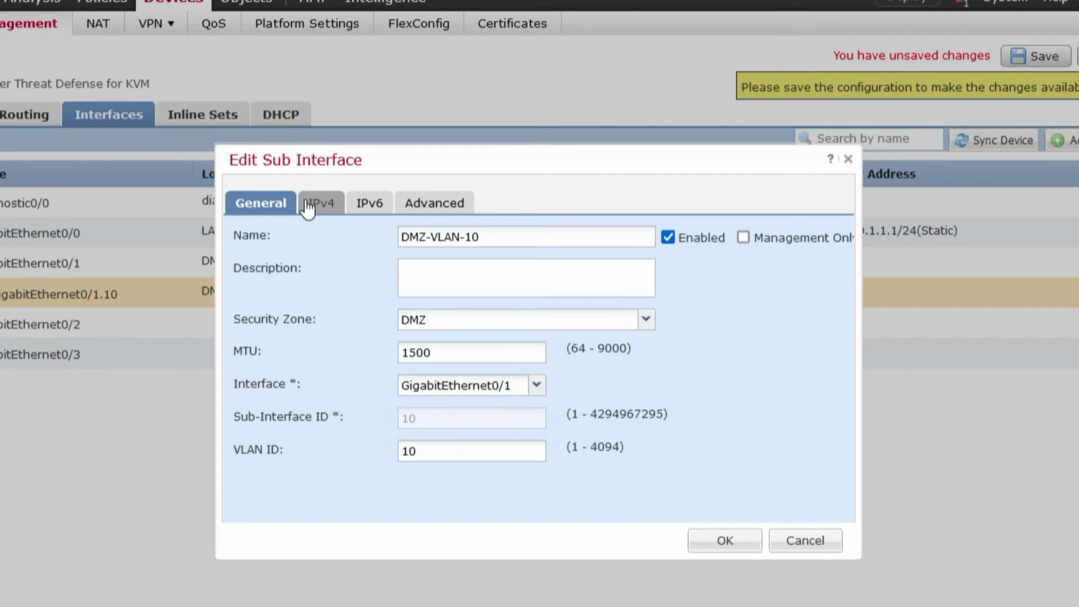
# - Give DMZ-VLAN-10 the static address 172.16.10.1/24 and save it
pyautogui.click(307, 202)
pyautogui.click(408, 256)
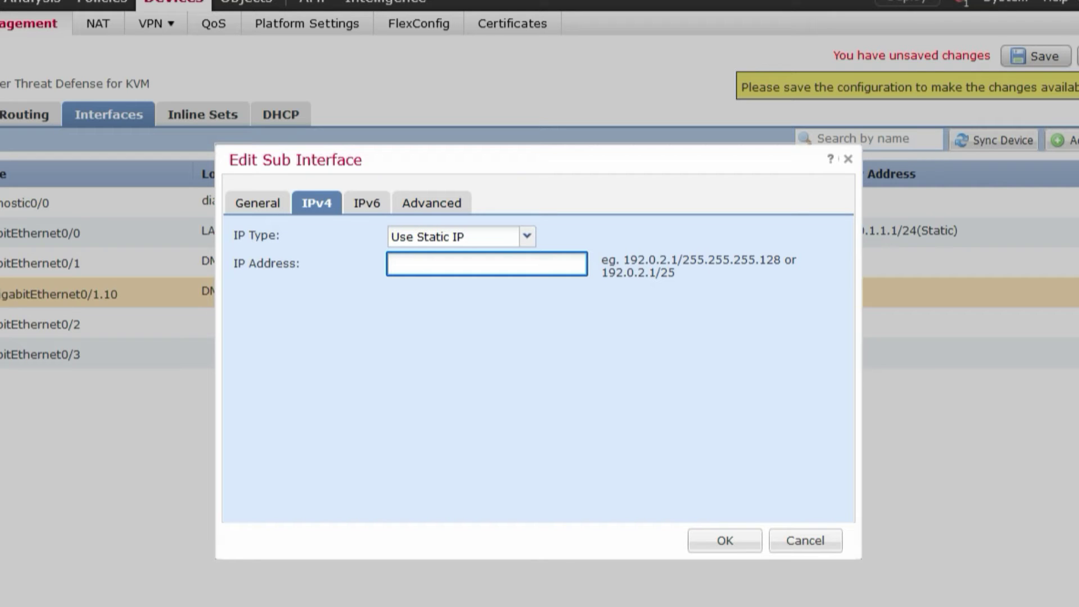
pyautogui.write('172.16.10.1/24')
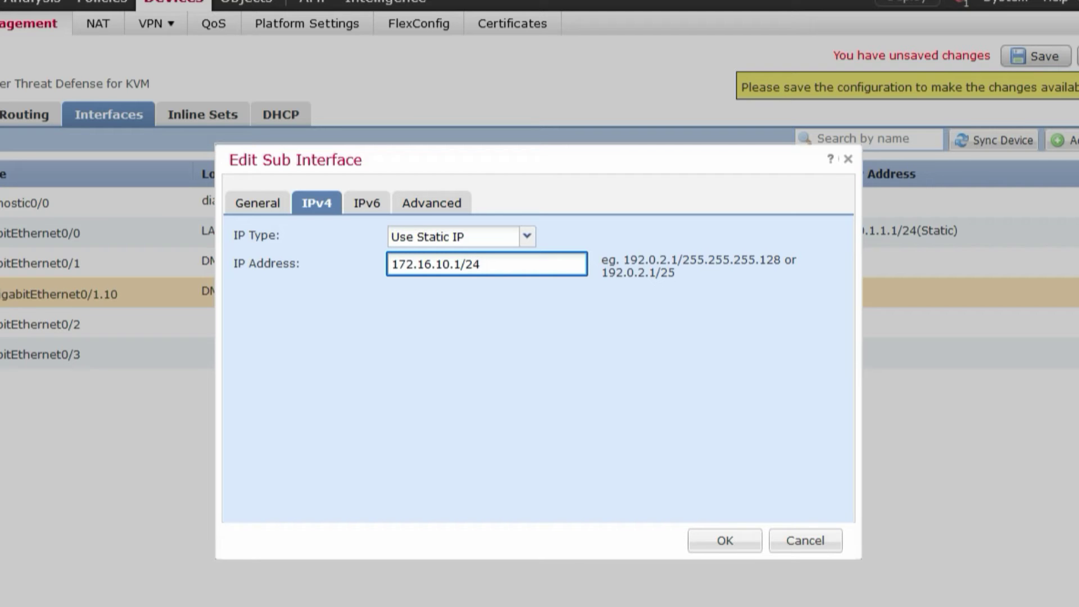
pyautogui.click(740, 539)
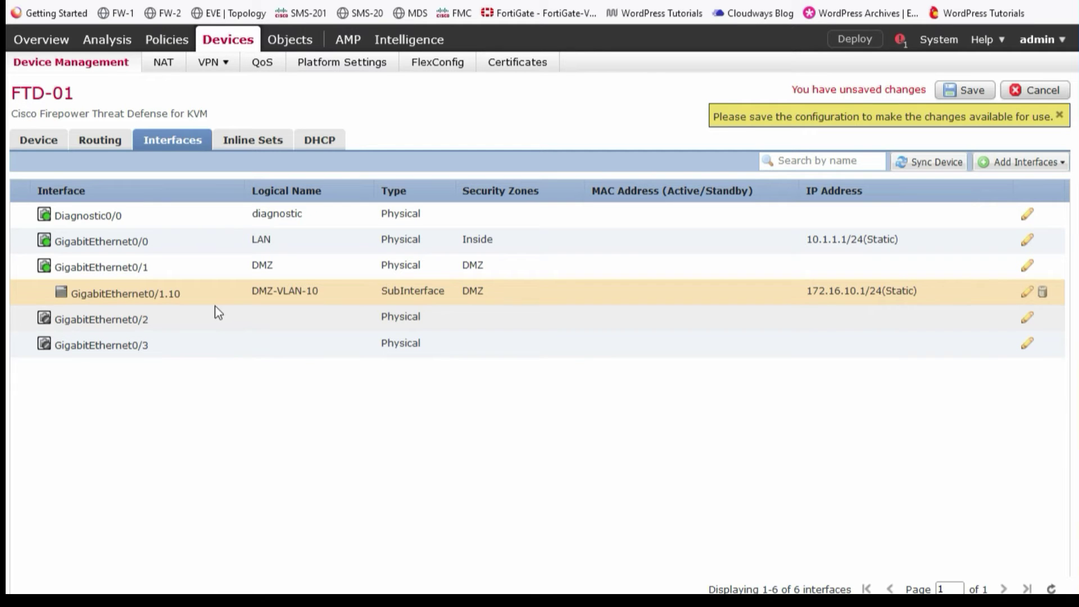
# - Add sub-interface DMZ-VLAN-20 in zone DMZ on GigabitEthernet0/1 with ID 20 and VLAN 20
pyautogui.click(1015, 160)
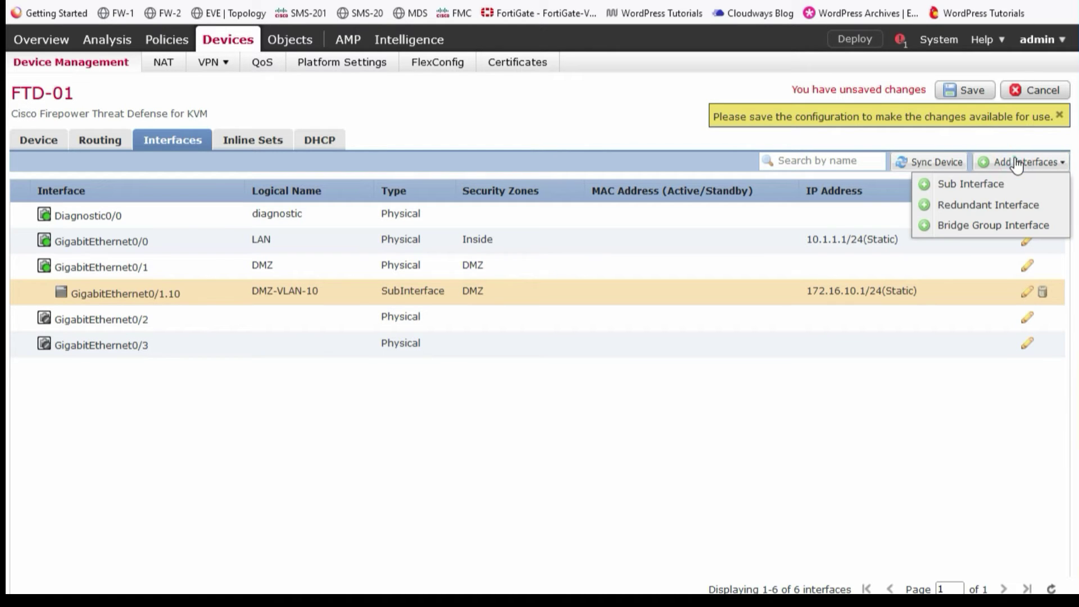
pyautogui.click(989, 184)
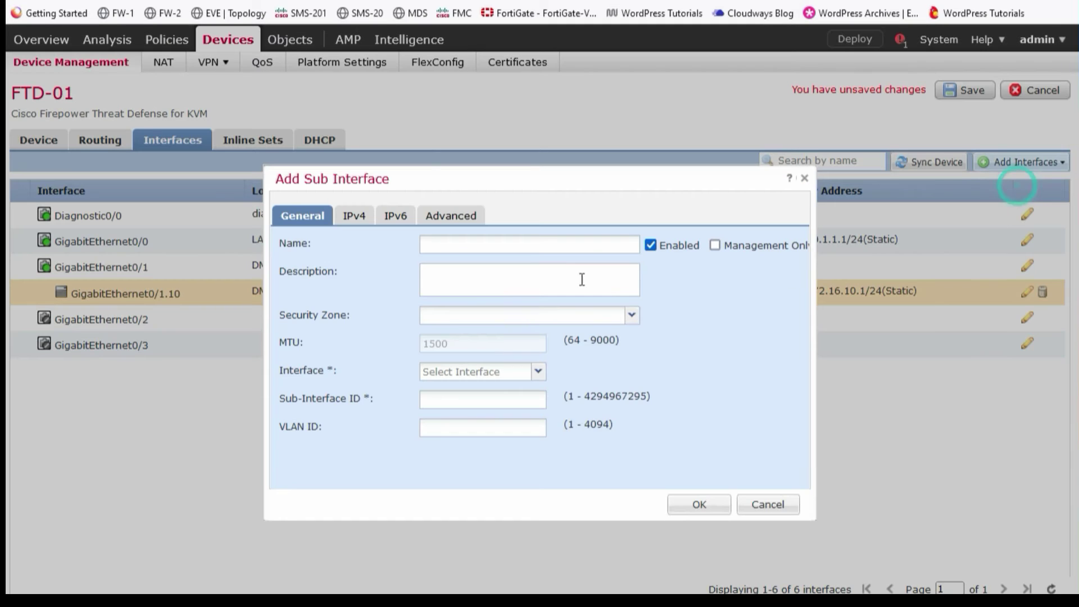
pyautogui.write('DMZ-VLA')
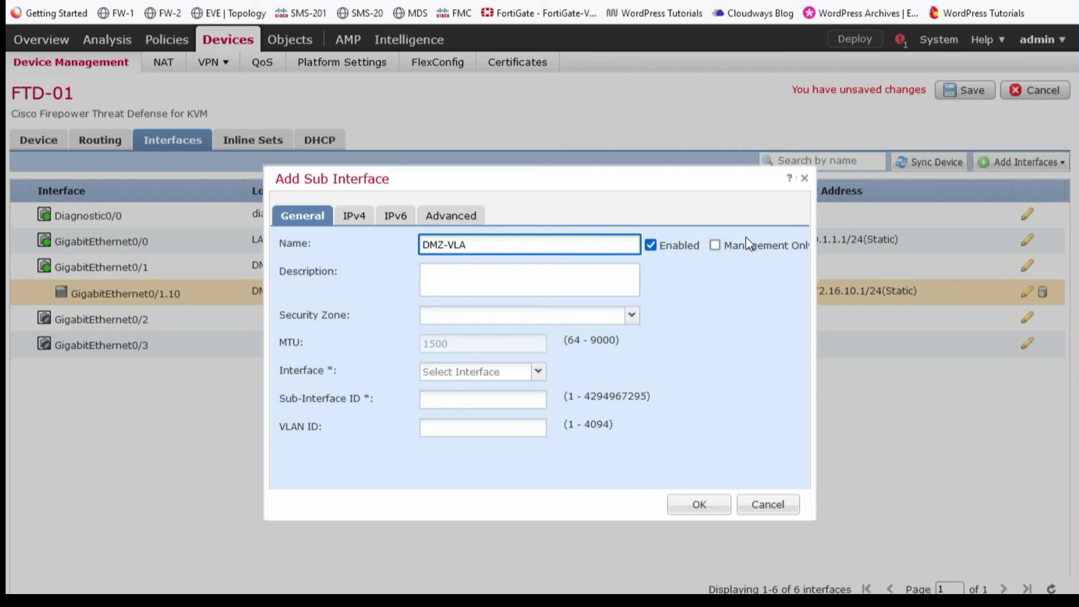
pyautogui.write('N-20')
pyautogui.click(493, 318)
pyautogui.click(481, 354)
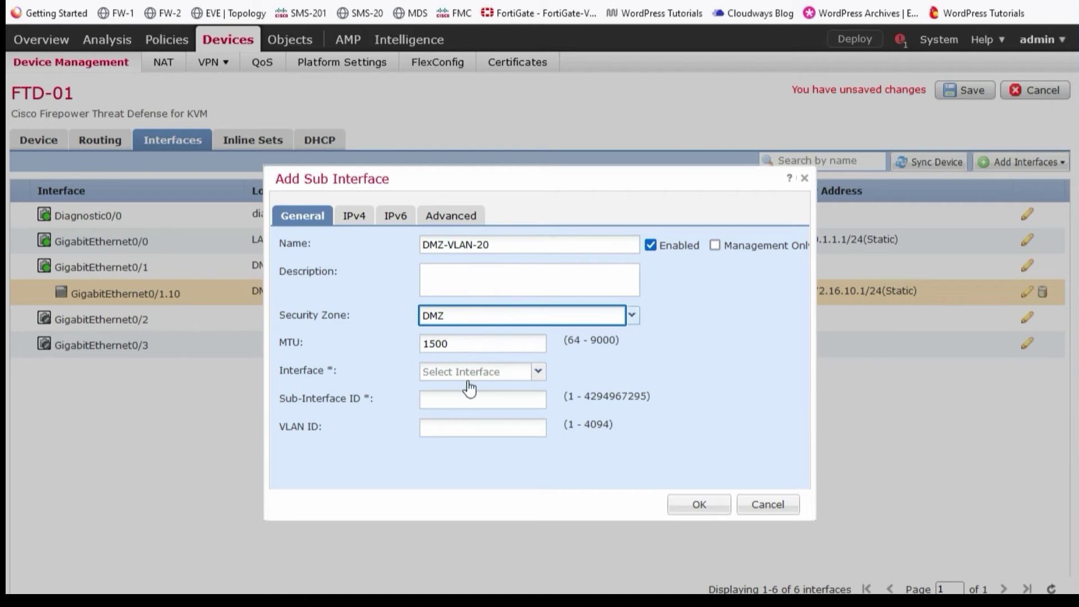
pyautogui.click(540, 371)
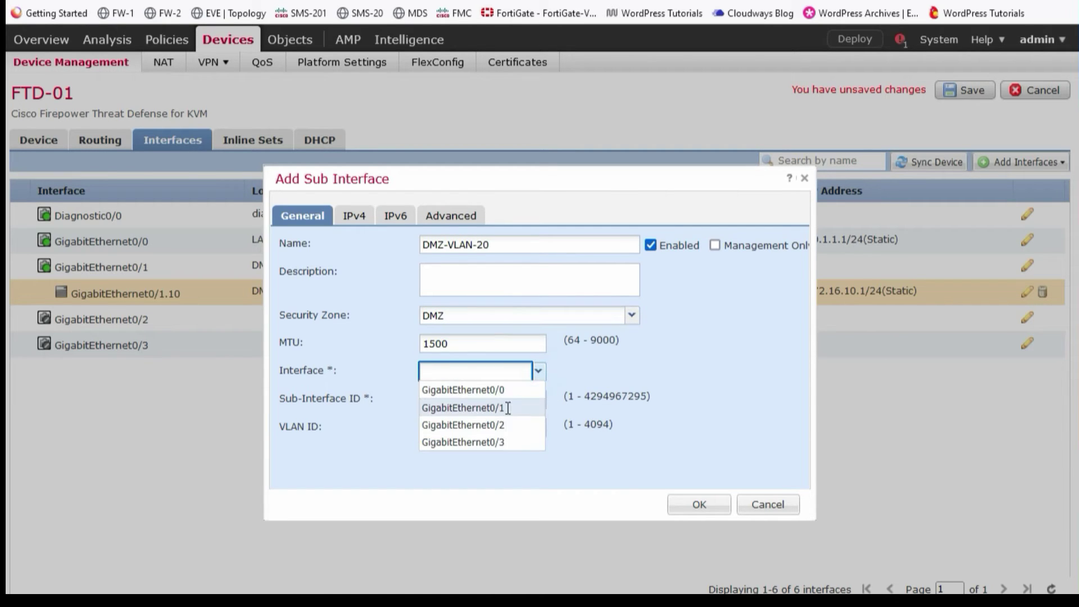
pyautogui.click(507, 405)
pyautogui.click(482, 404)
pyautogui.write('20')
pyautogui.click(515, 429)
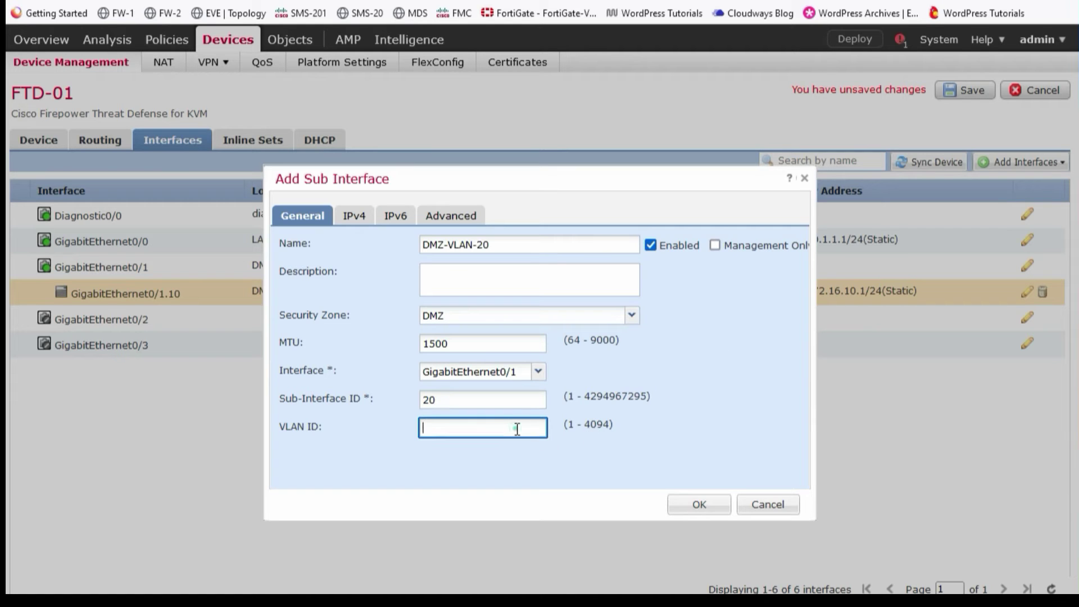
pyautogui.write('20')
# - Give DMZ-VLAN-20 the static address 172.16.20.1/24 and save it
pyautogui.click(349, 217)
pyautogui.click(486, 269)
pyautogui.write('172.16.20.1')
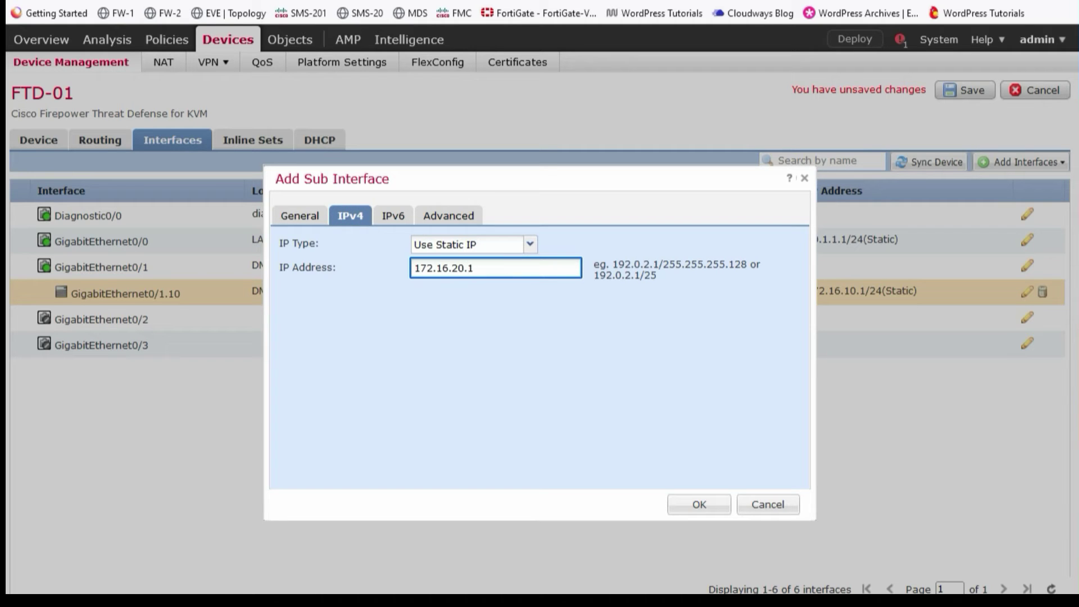
pyautogui.write('/24')
pyautogui.click(699, 506)
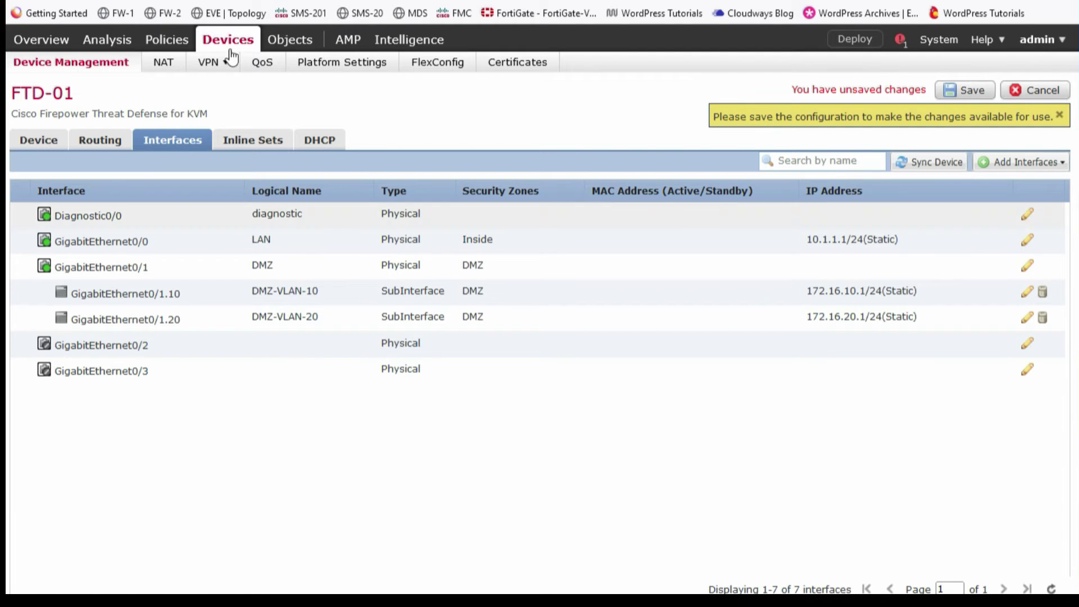
# - Select the ITR router and its outside-link labels in EVE-NG, then edit GigabitEthernet0/3 in FMC
pyautogui.click(153, 1)
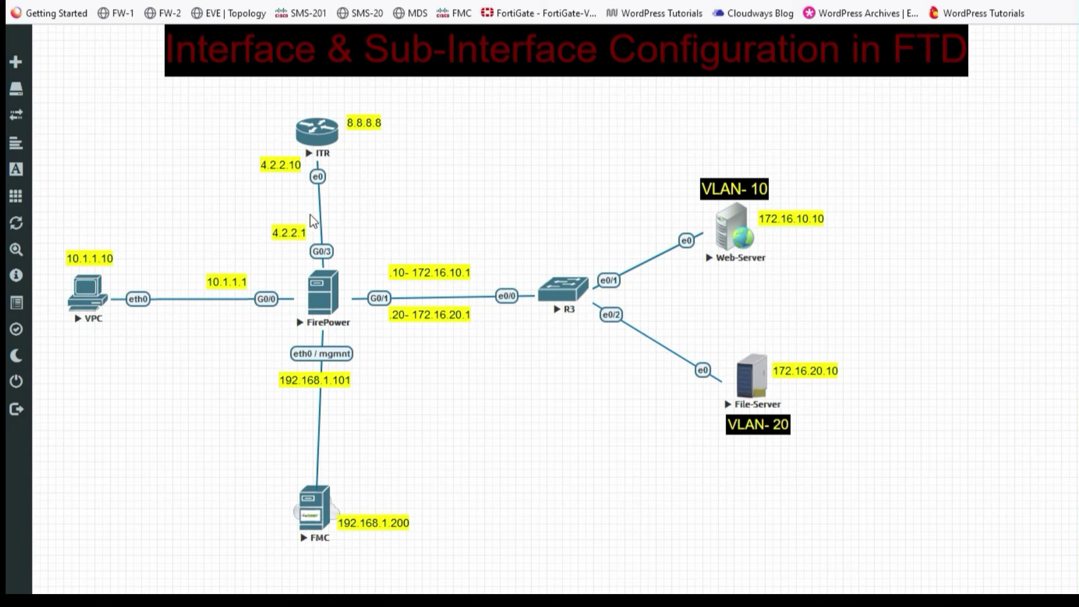
pyautogui.moveTo(243, 129); pyautogui.dragTo(345, 273)
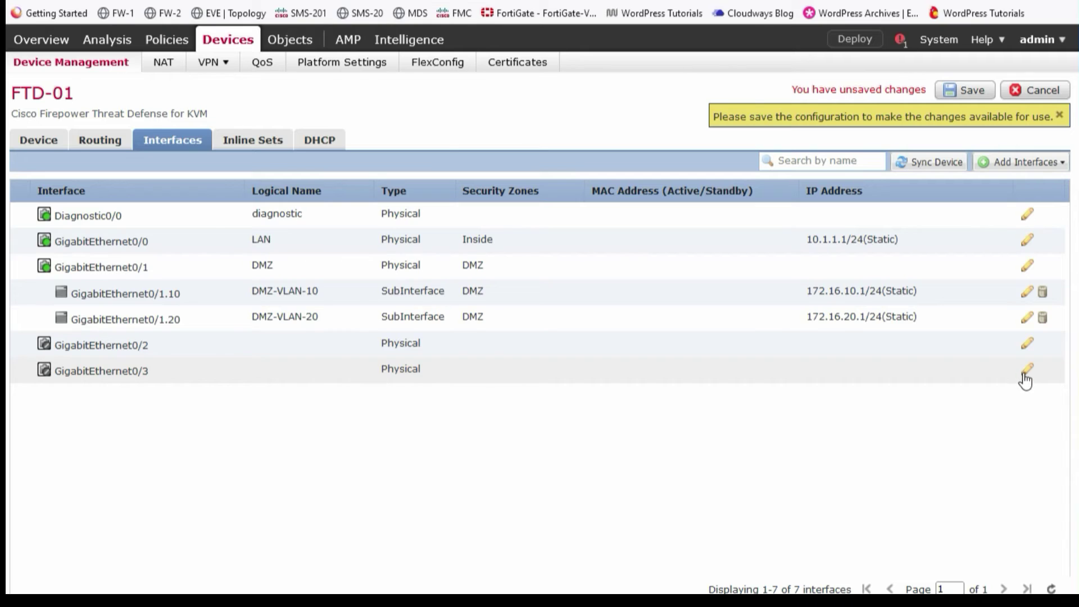
pyautogui.click(1024, 371)
# - Name GigabitEthernet0/3 WAN, enable it and place it in a new Outside security zone
pyautogui.click(463, 243)
pyautogui.write('WAN')
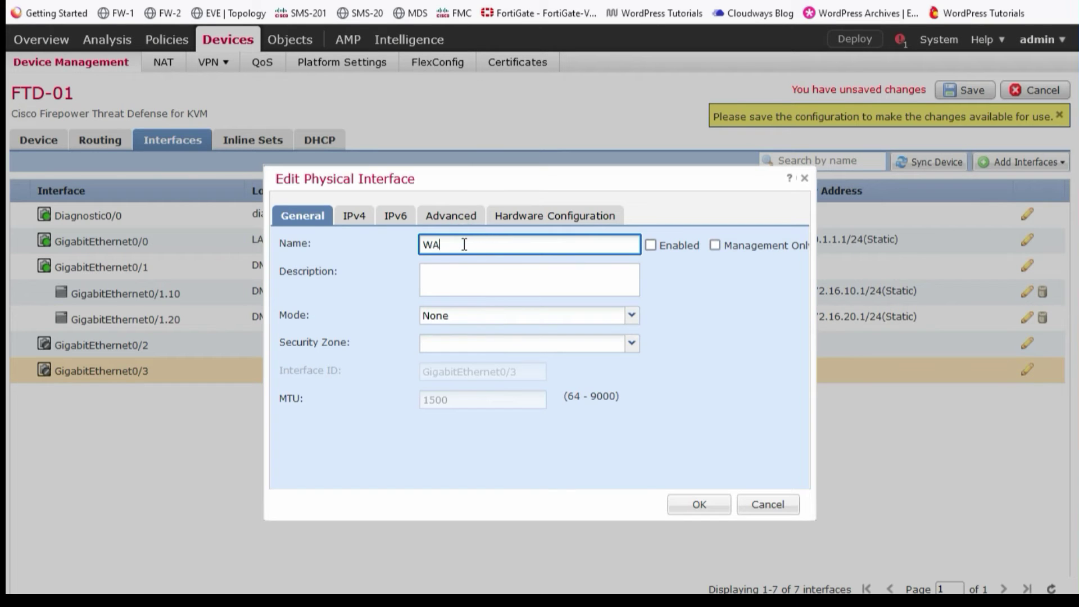
pyautogui.click(653, 247)
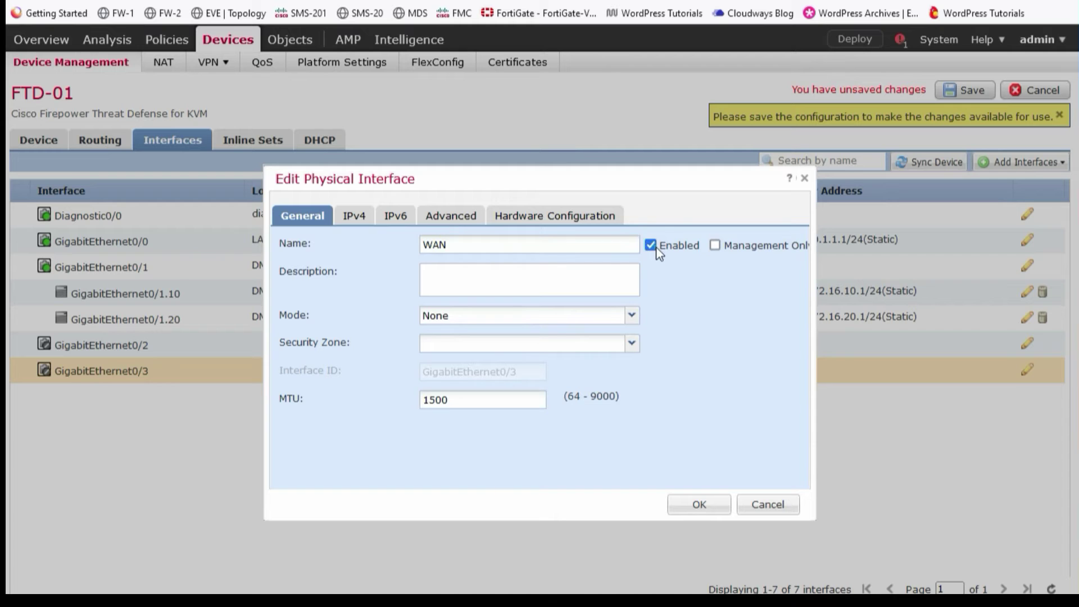
pyautogui.click(464, 341)
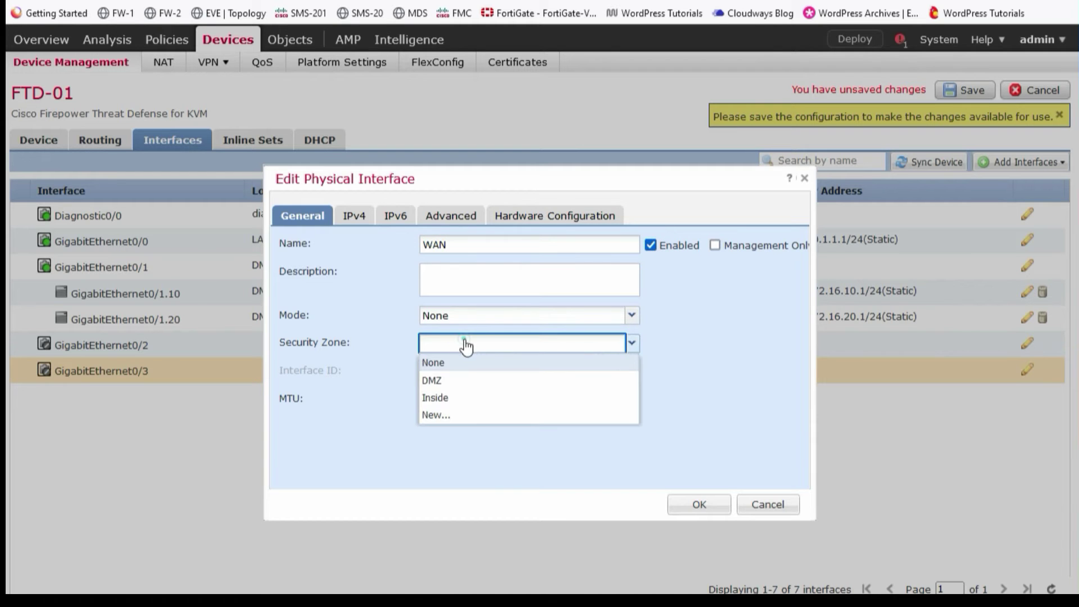
pyautogui.click(472, 416)
pyautogui.write('Out')
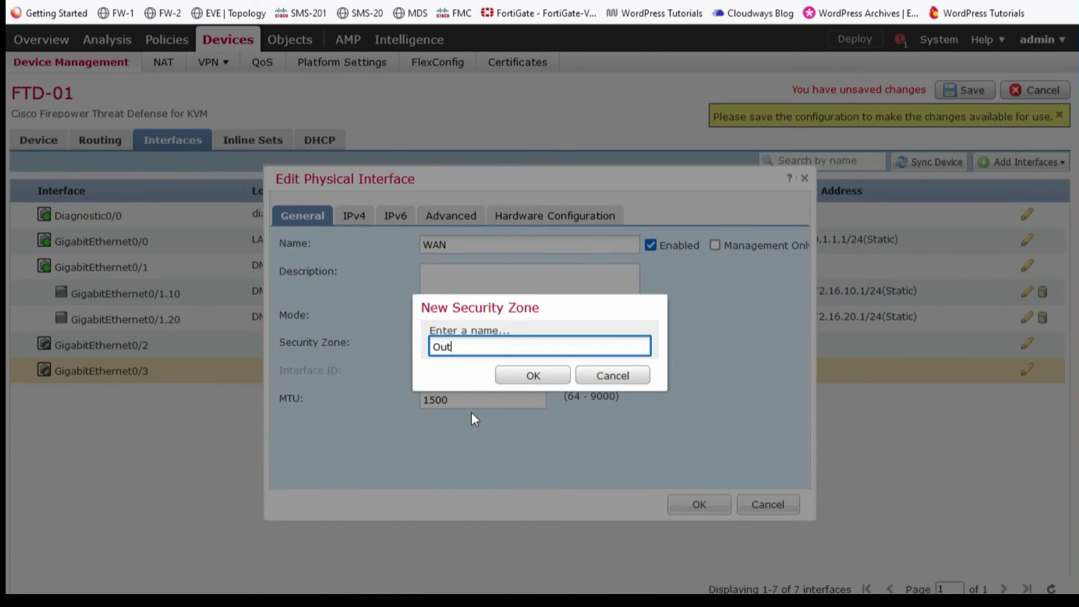
pyautogui.write('side')
pyautogui.click(534, 375)
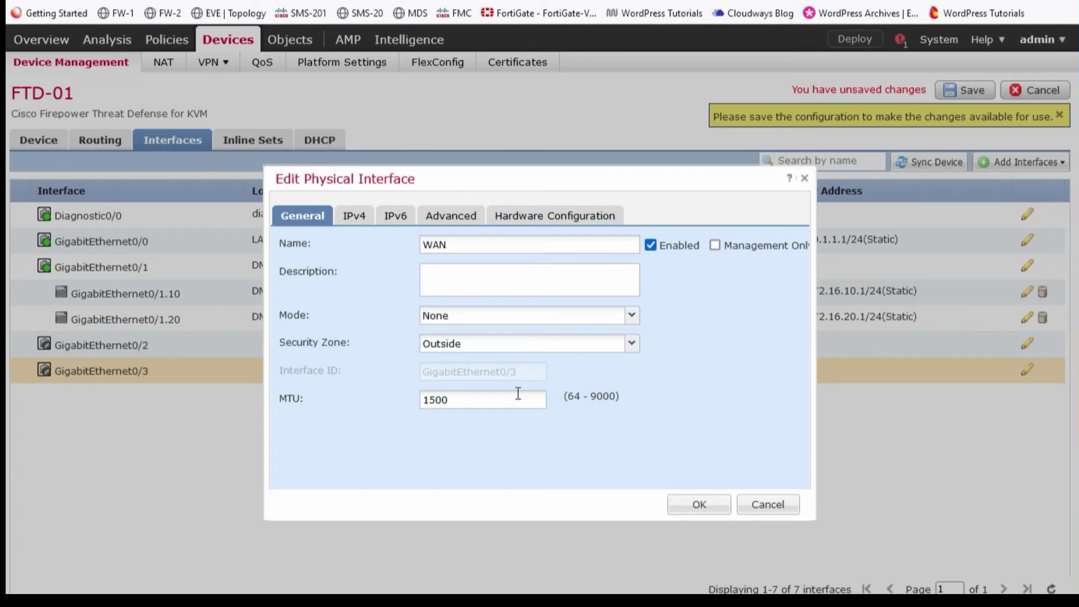
# - Assign WAN the static IPv4 address 4.2.2.1/24 and apply the settings
pyautogui.click(357, 219)
pyautogui.click(450, 272)
pyautogui.write('4.2.2.1')
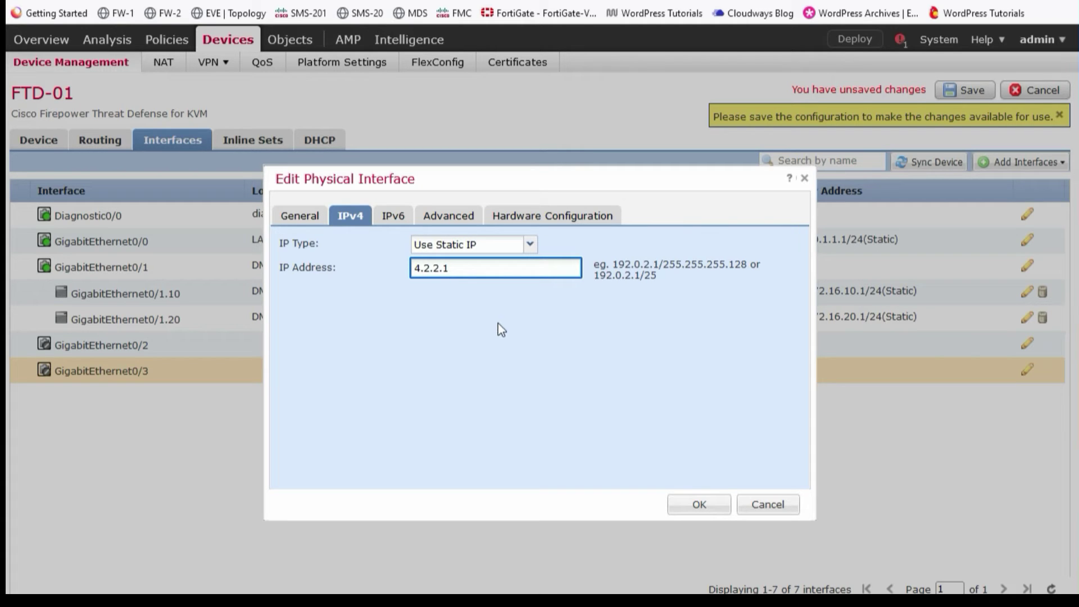
pyautogui.write('/24')
pyautogui.click(715, 513)
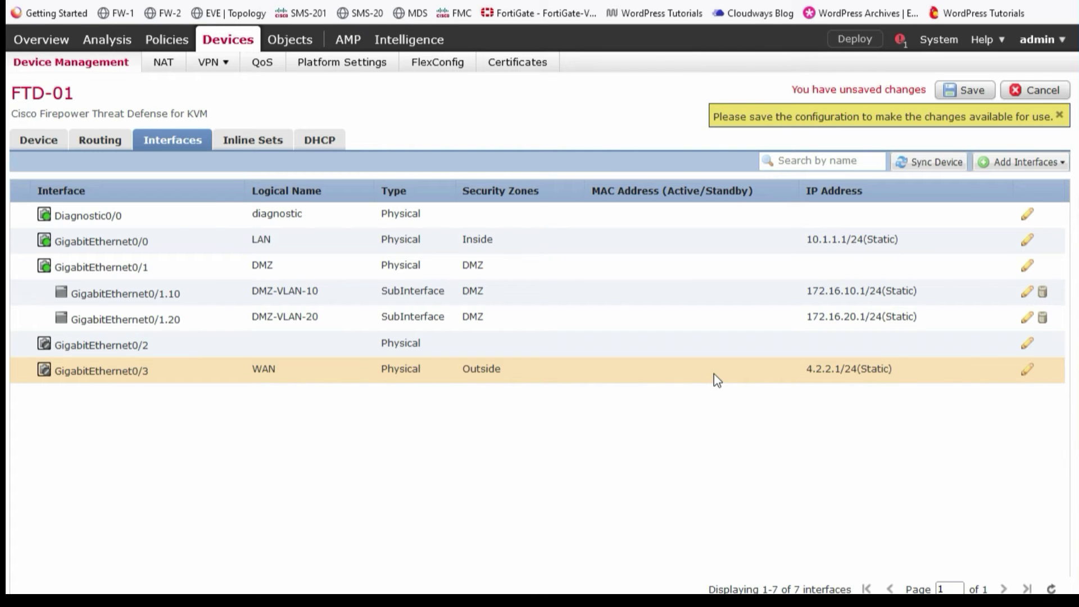
# - Dismiss the save reminder and save FTD-01's interface changes, ignoring the configuration warning
pyautogui.click(808, 244)
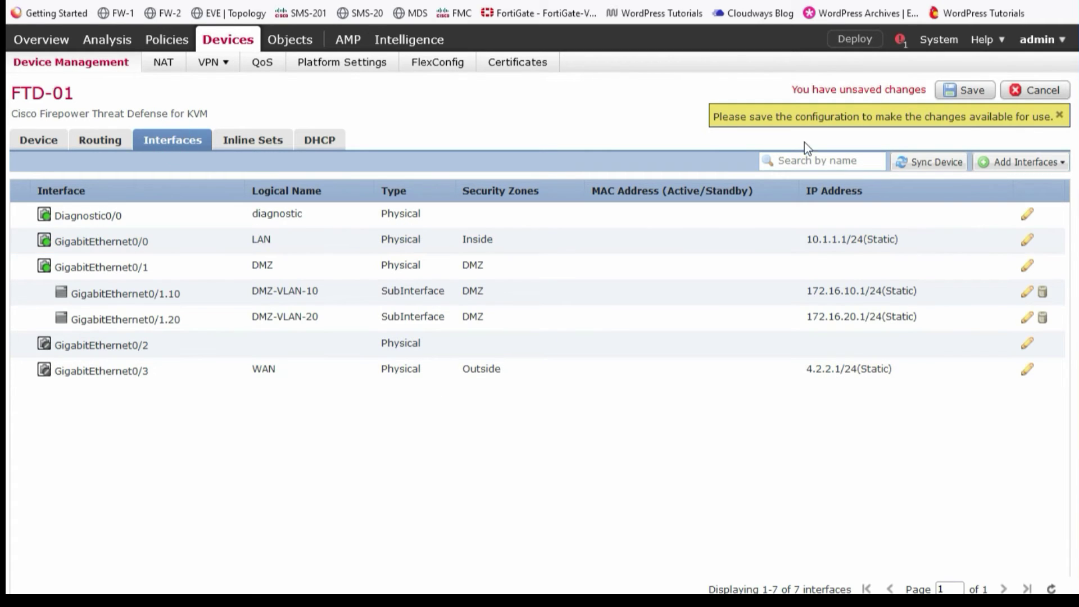
pyautogui.click(1059, 115)
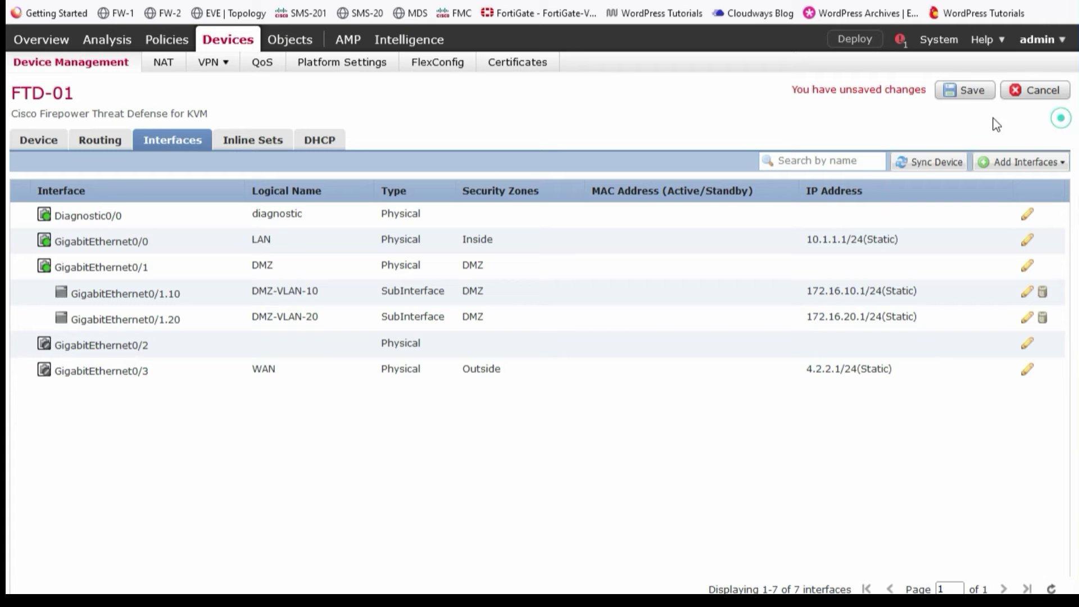
pyautogui.click(971, 96)
pyautogui.click(636, 413)
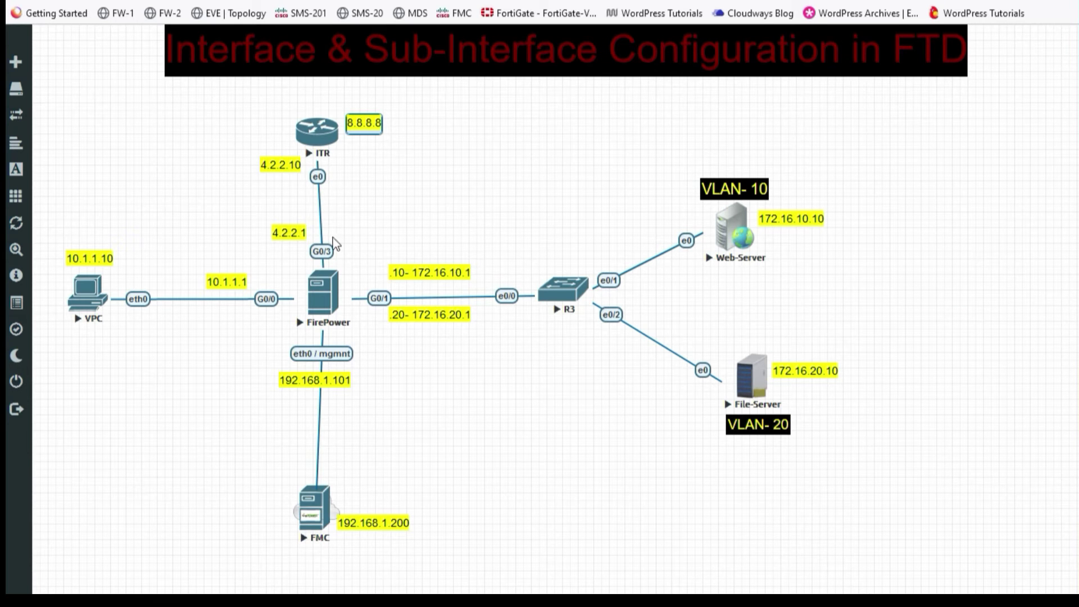
pyautogui.click(372, 141)
pyautogui.moveTo(396, 108); pyautogui.dragTo(304, 104)
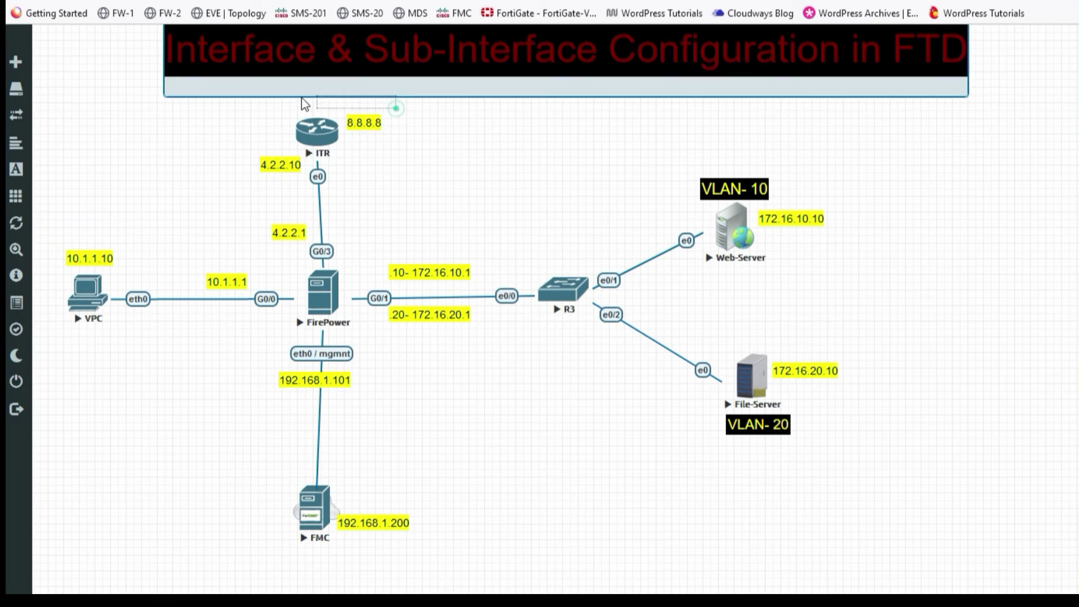
pyautogui.click(357, 203)
pyautogui.moveTo(276, 183); pyautogui.dragTo(363, 278)
pyautogui.click(284, 170)
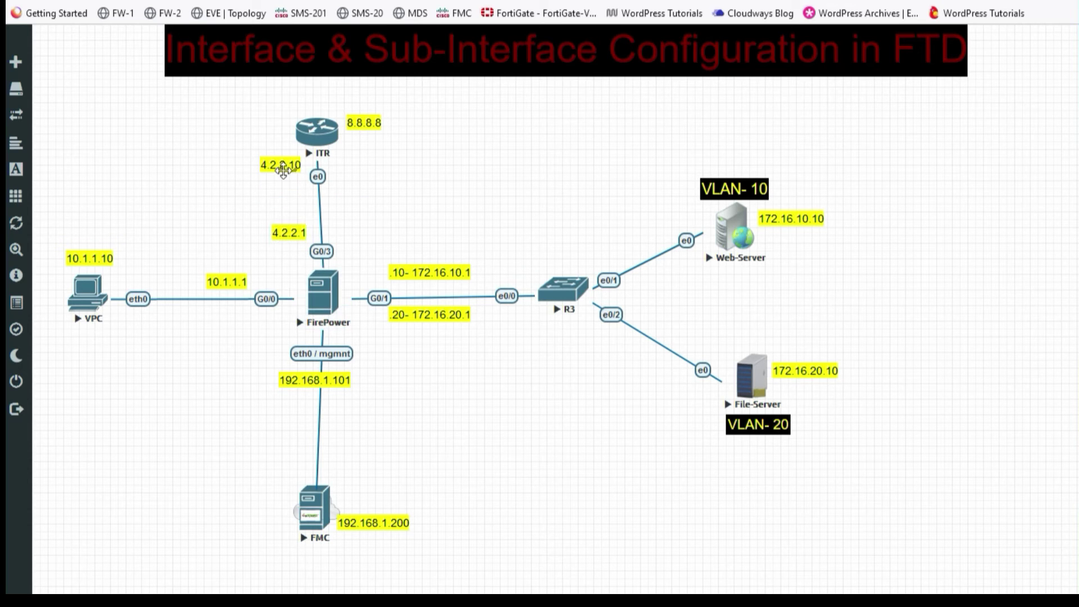
# - Start a new static route in FTD-01's Routing > Static Route settings
pyautogui.hotkey('ctrl', 'Tab')
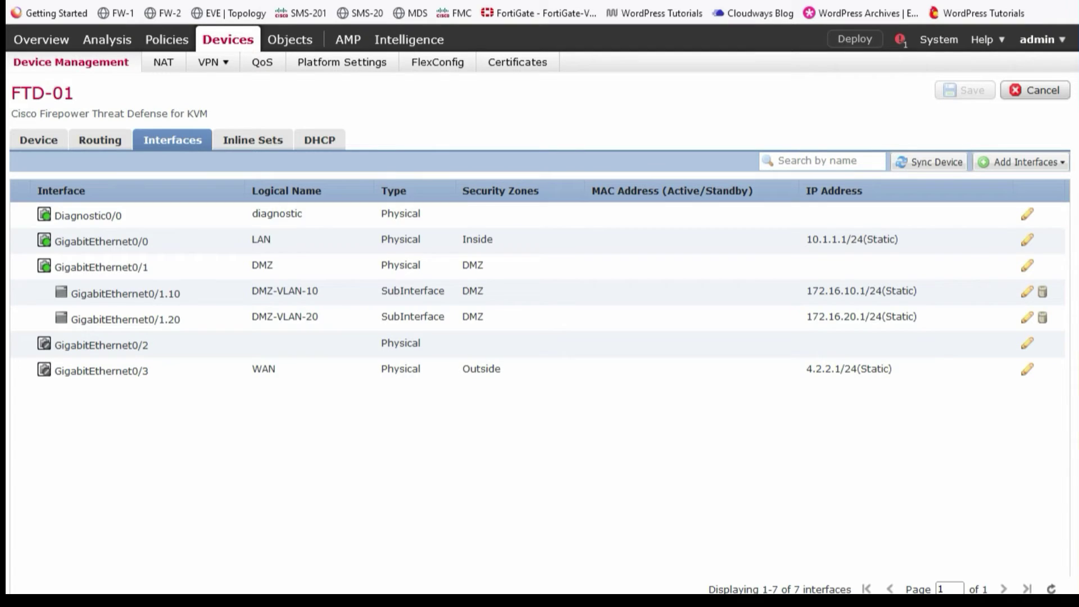
pyautogui.click(107, 141)
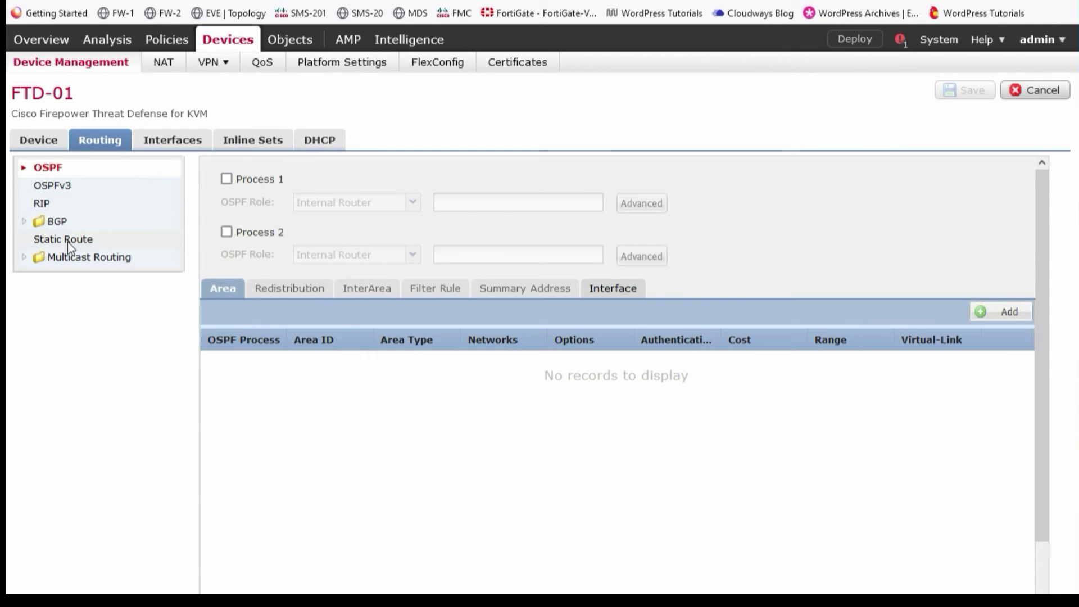
pyautogui.click(68, 240)
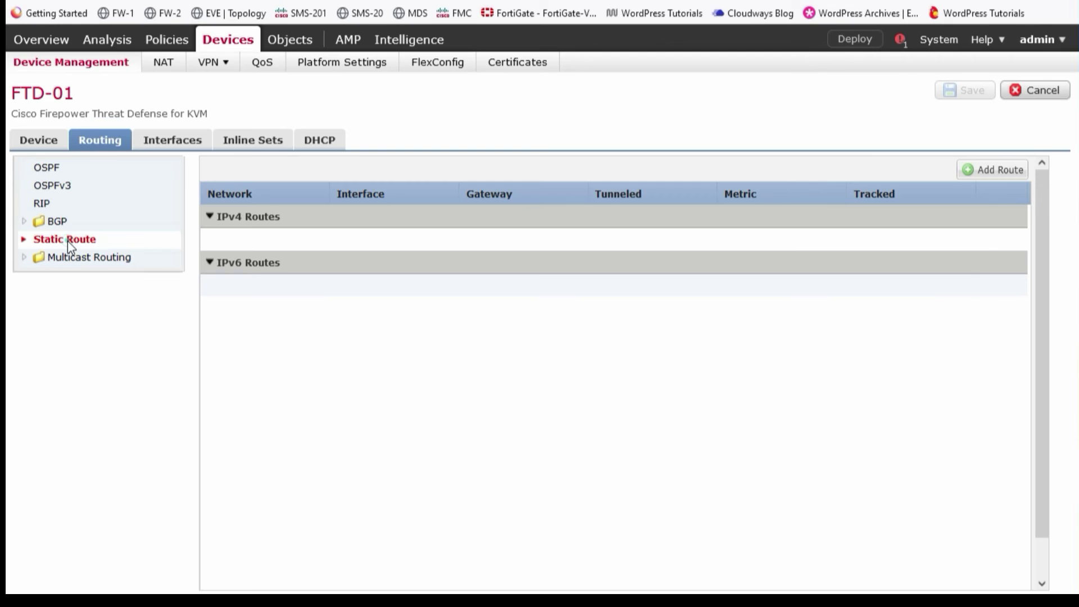
pyautogui.click(999, 171)
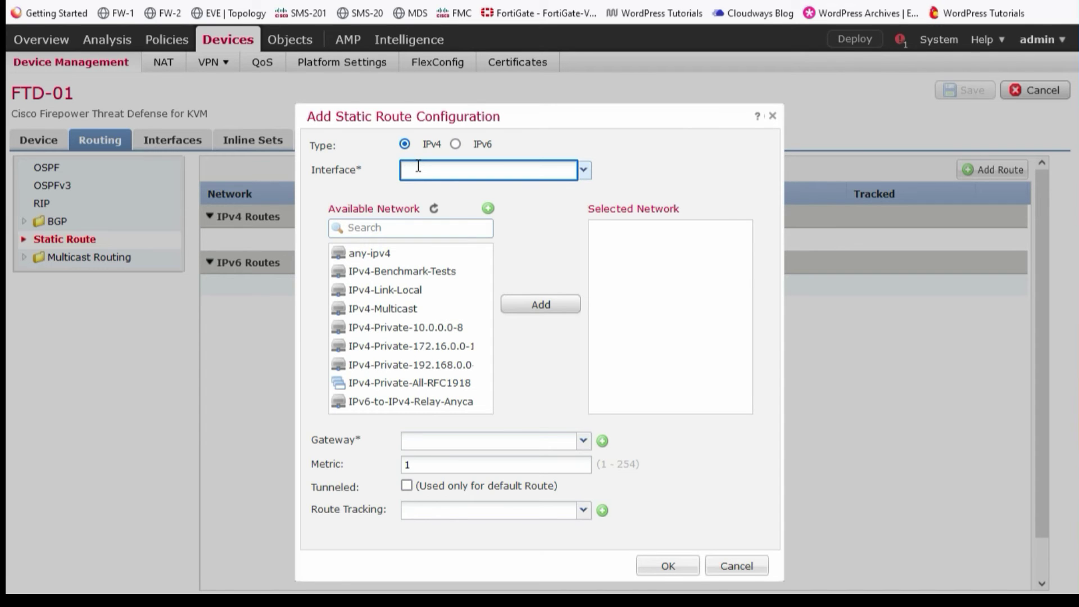
# - Route any-ipv4 out the WAN interface and begin a new gateway network object
pyautogui.click(584, 172)
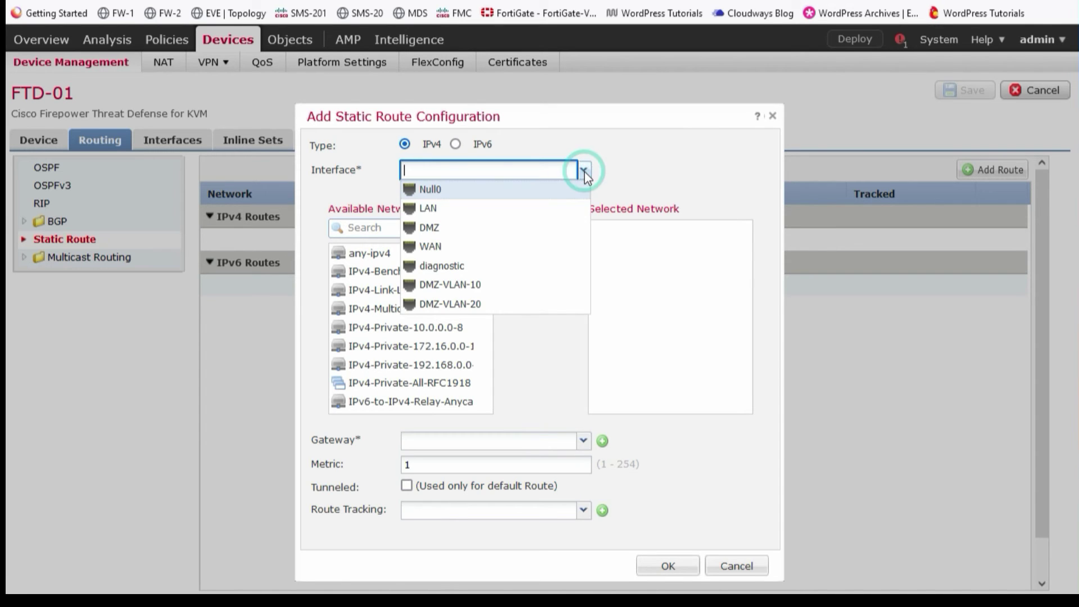
pyautogui.click(515, 254)
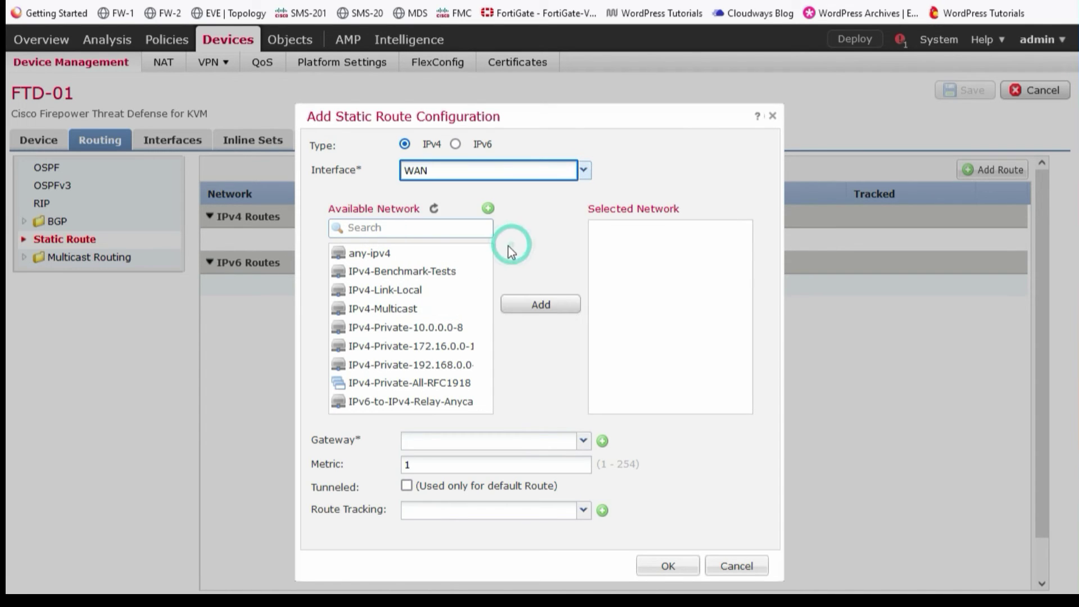
pyautogui.click(421, 260)
pyautogui.click(547, 308)
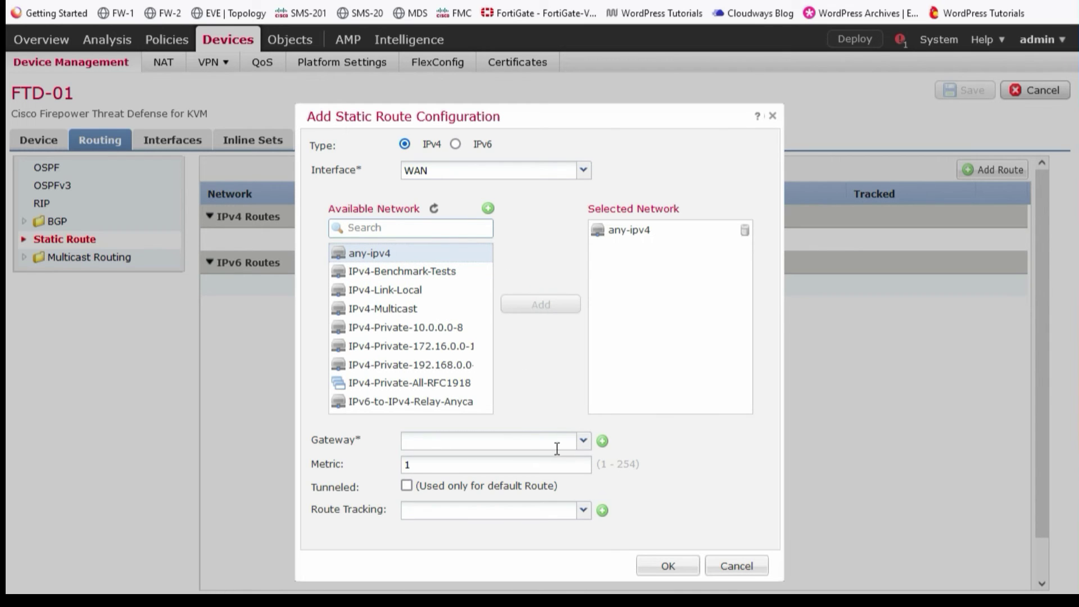
pyautogui.click(582, 441)
pyautogui.click(602, 441)
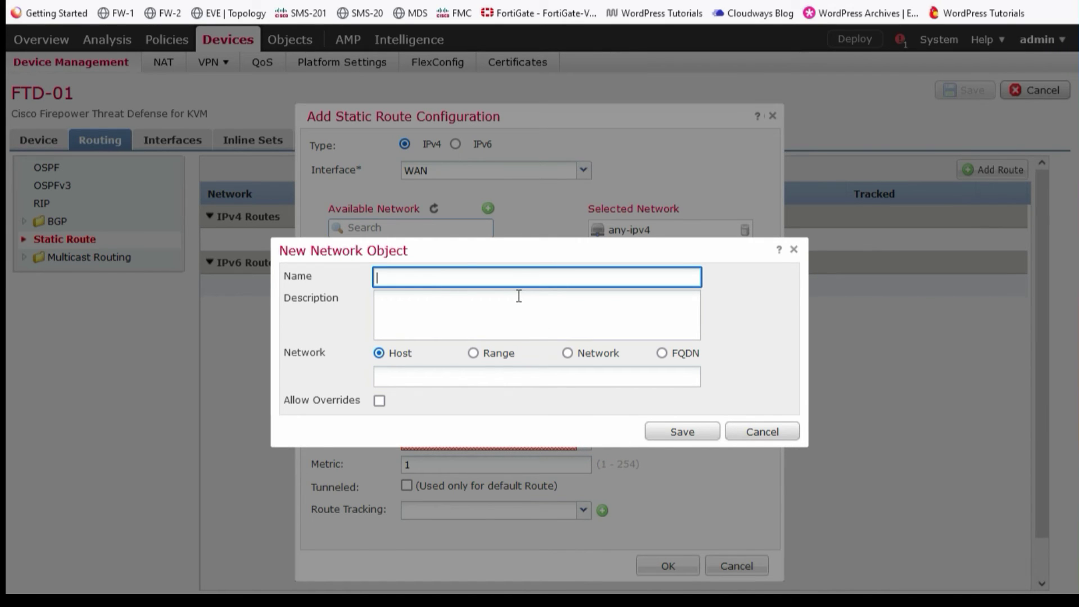
# - Create gateway host object Internet-GW (4.2.2.10), confirm the route, and save the routing changes
pyautogui.write('G')
pyautogui.write('rnet-')
pyautogui.write('GW')
pyautogui.click(442, 378)
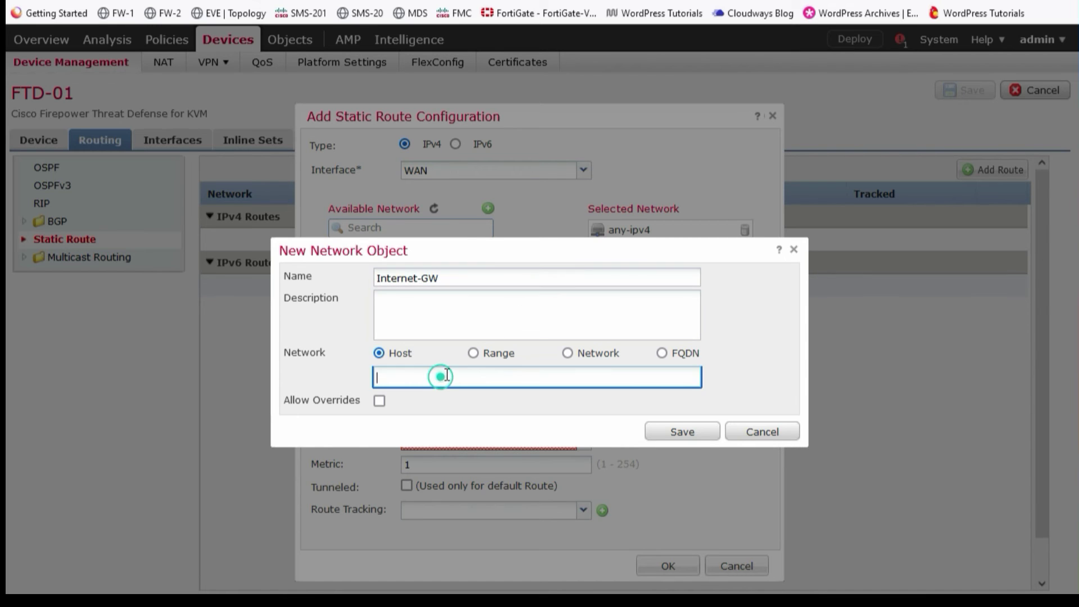
pyautogui.write('4.2.2.10')
pyautogui.click(682, 432)
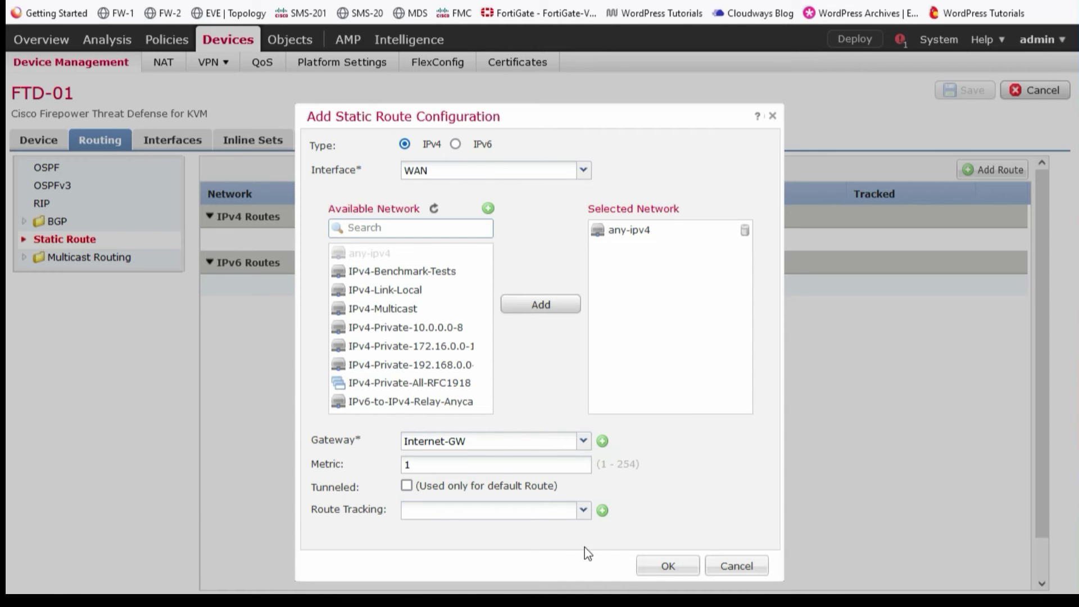
pyautogui.click(679, 568)
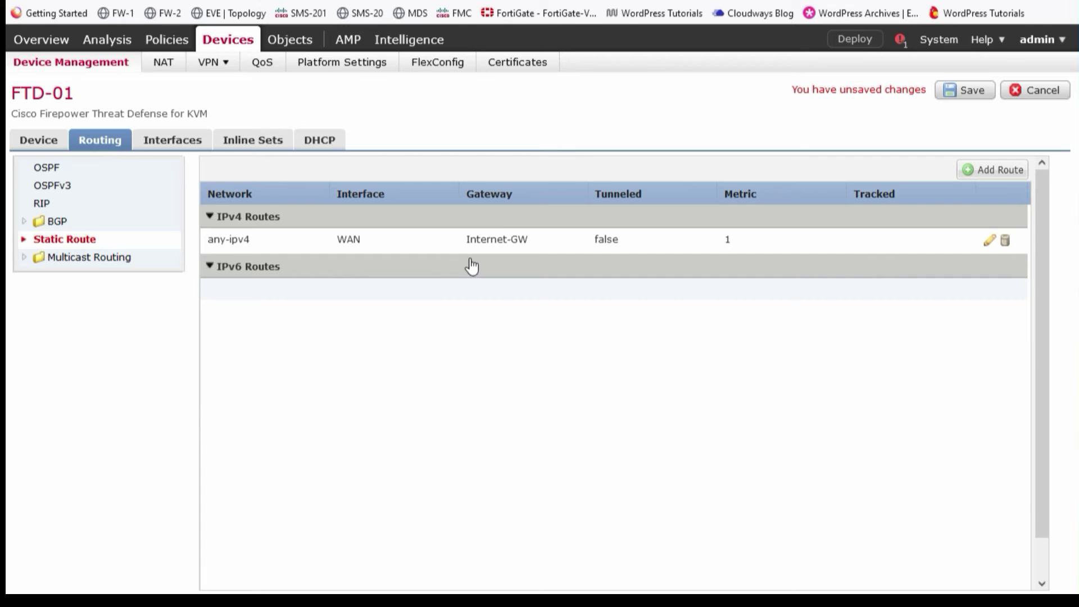
pyautogui.click(974, 91)
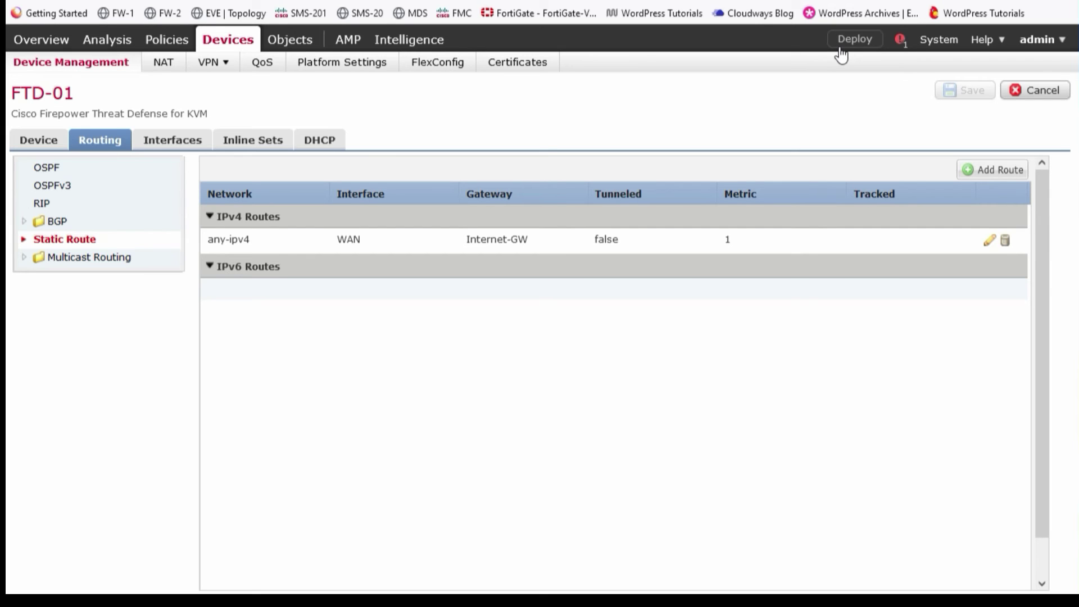
# - Edit access control policy ACP and start a new access rule
pyautogui.click(147, 38)
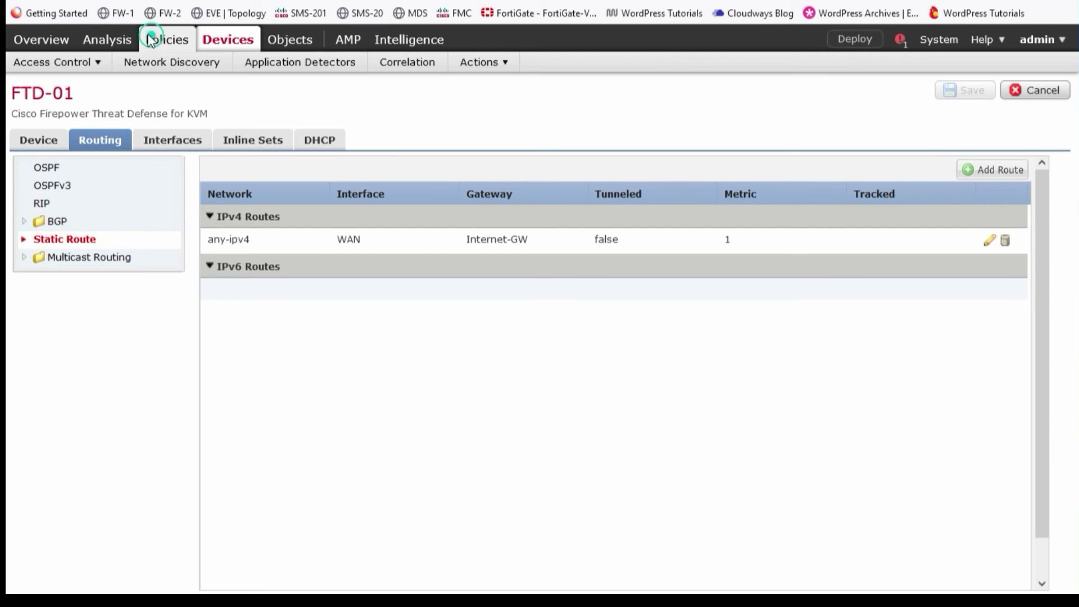
pyautogui.click(1014, 179)
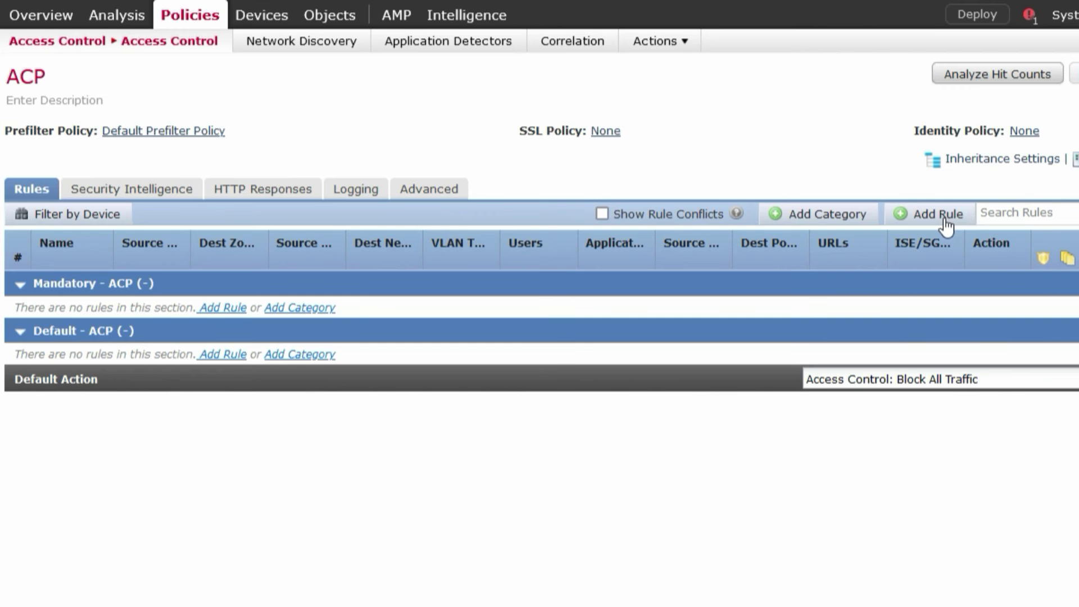
pyautogui.click(815, 213)
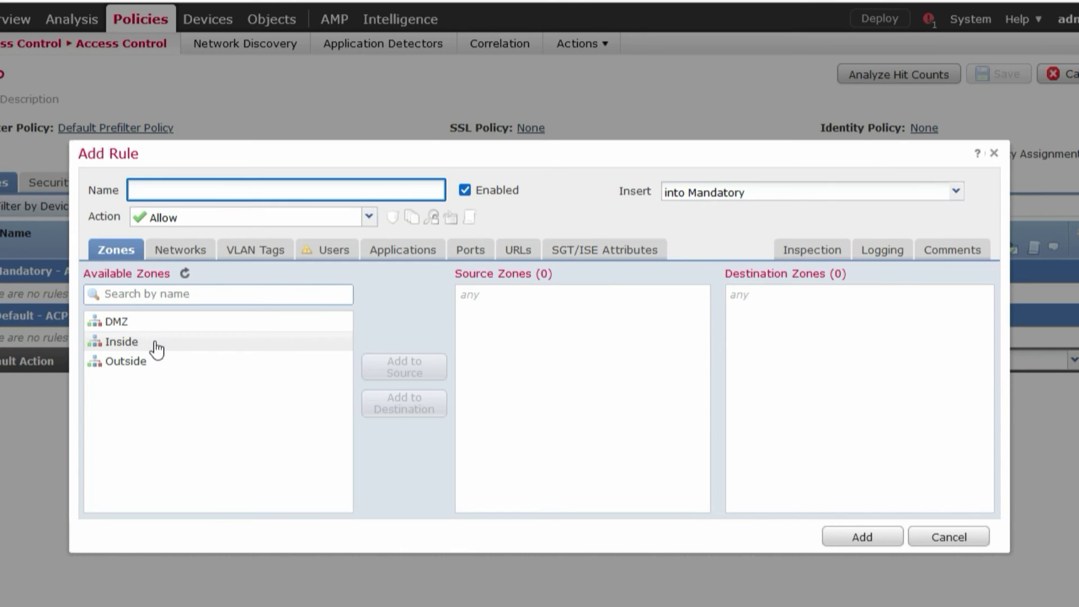
# - Set the rule's source zone to Inside and destination zones to Outside and DMZ
pyautogui.click(205, 358)
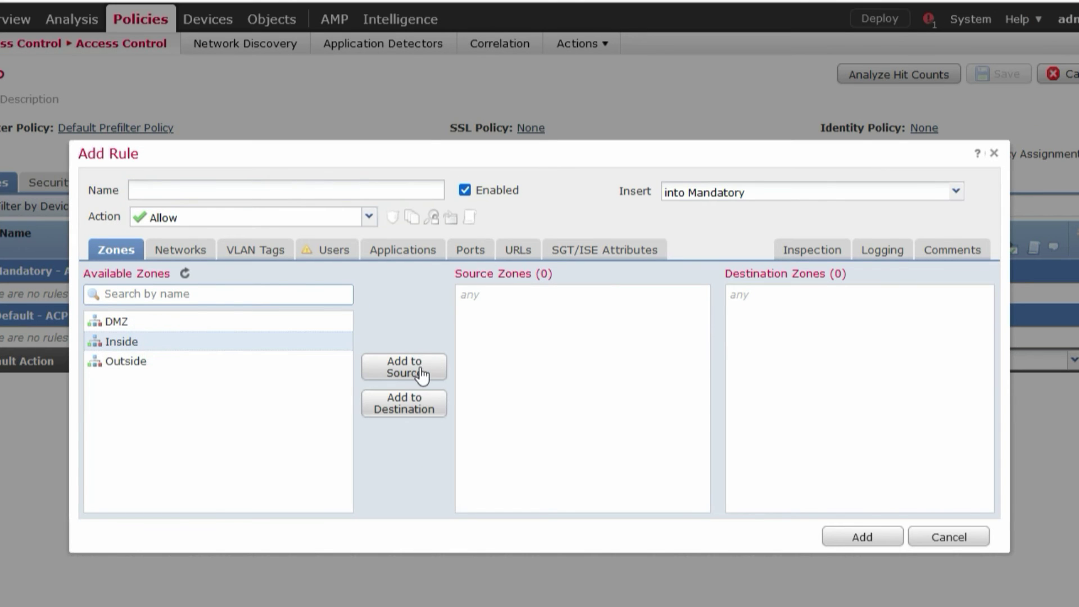
pyautogui.click(487, 386)
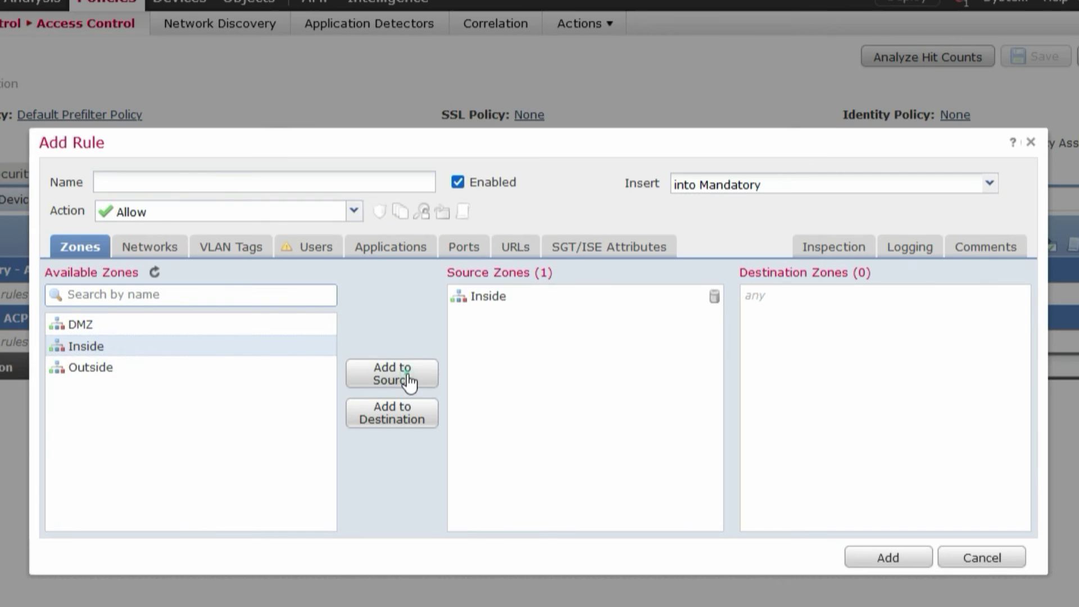
pyautogui.click(82, 371)
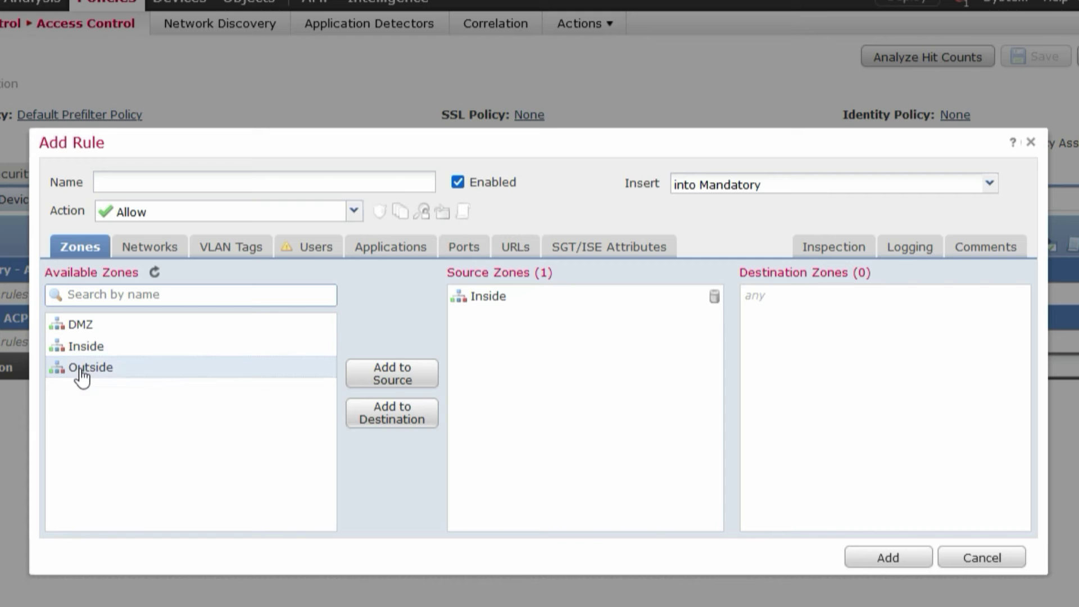
pyautogui.click(409, 416)
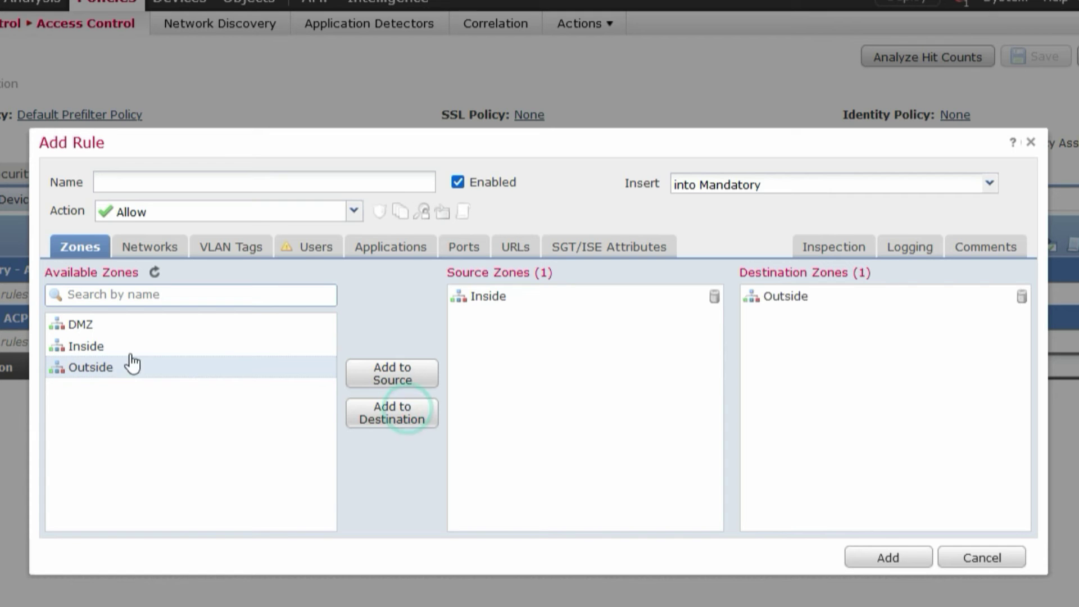
pyautogui.click(94, 326)
pyautogui.click(397, 424)
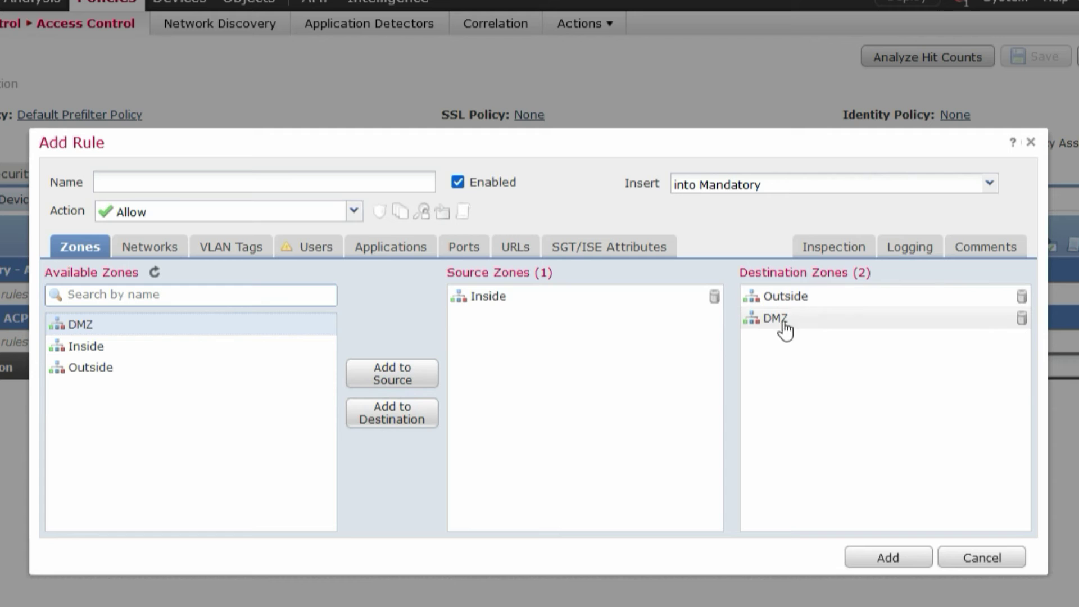
pyautogui.click(156, 248)
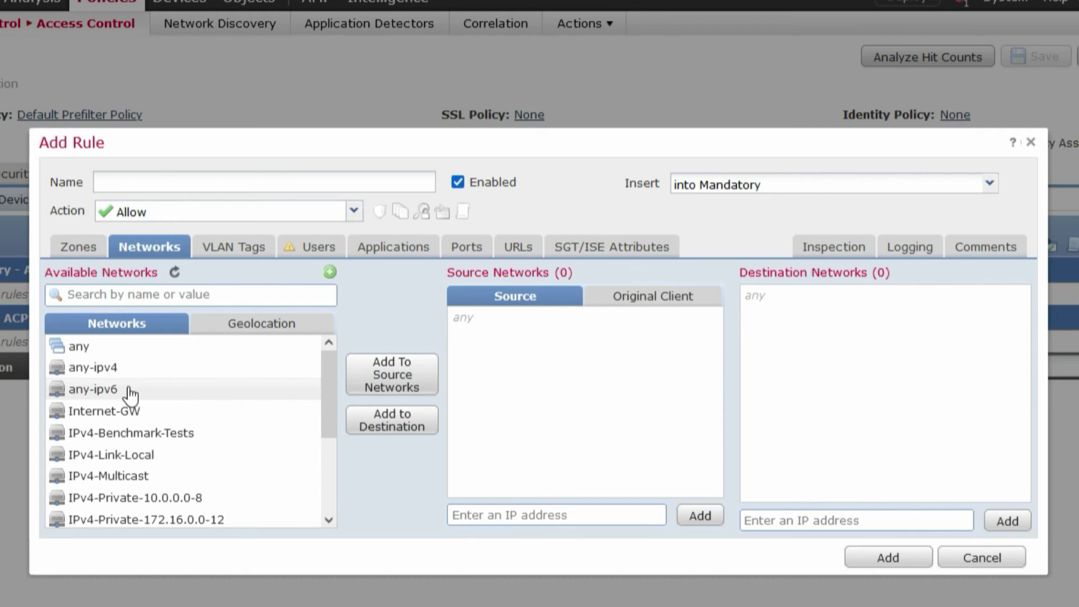
# - Set source network IPv4-Private-10.0.0.0-8 and destination network any-ipv4 on the rule
pyautogui.scroll(-3, 188, 412)
pyautogui.click(169, 422)
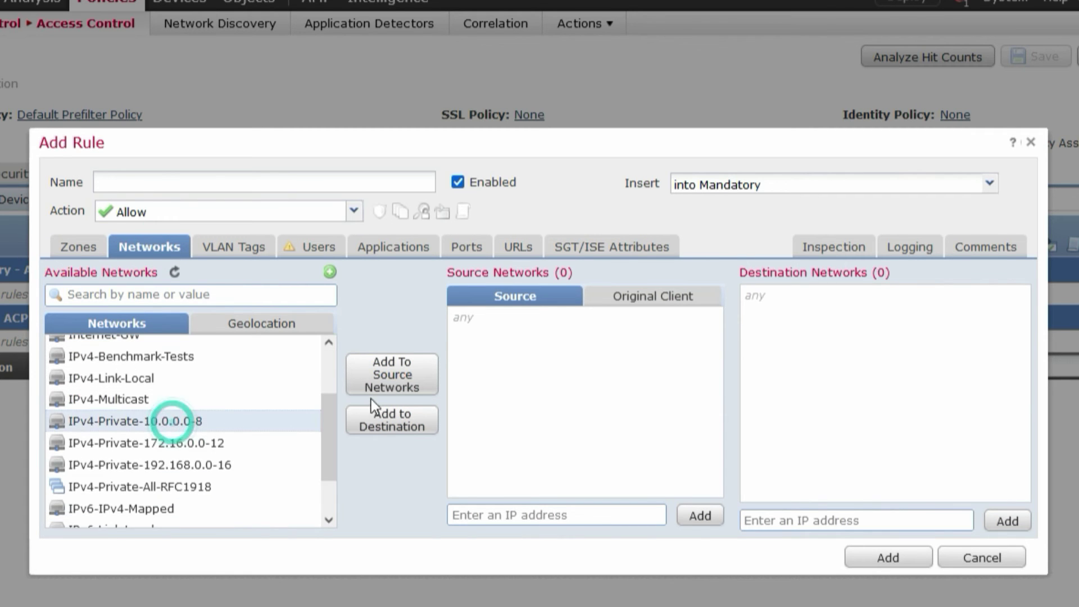
pyautogui.click(382, 389)
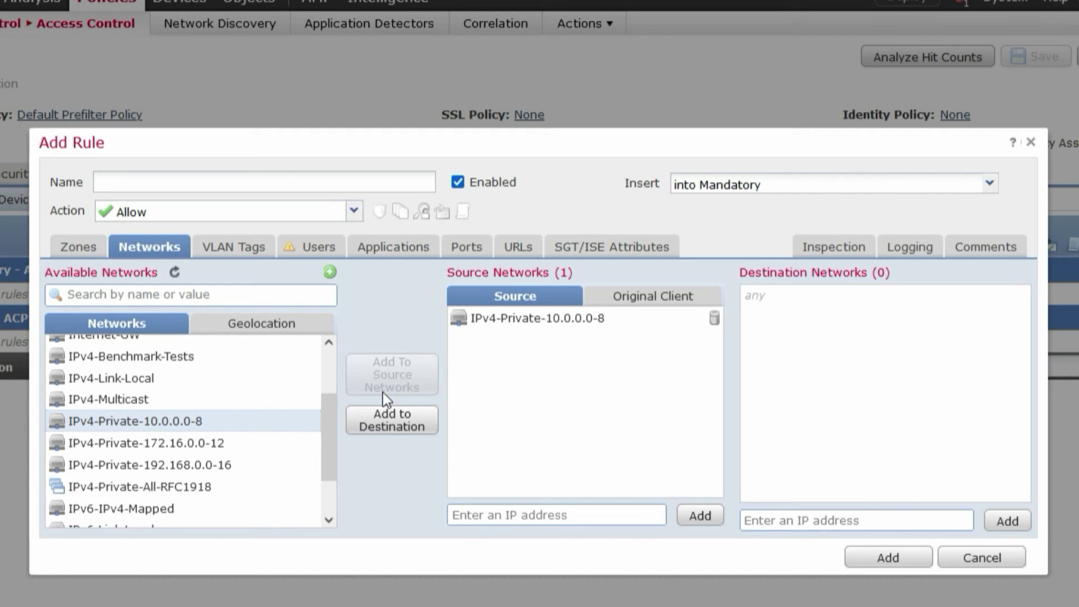
pyautogui.scroll(3, 248, 439)
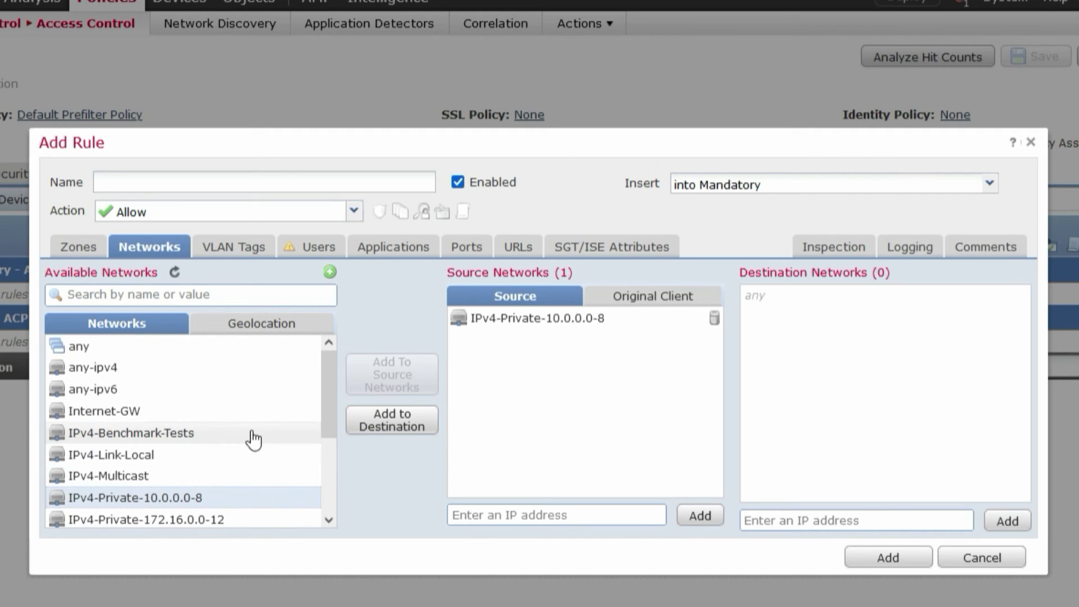
pyautogui.click(111, 373)
pyautogui.click(373, 418)
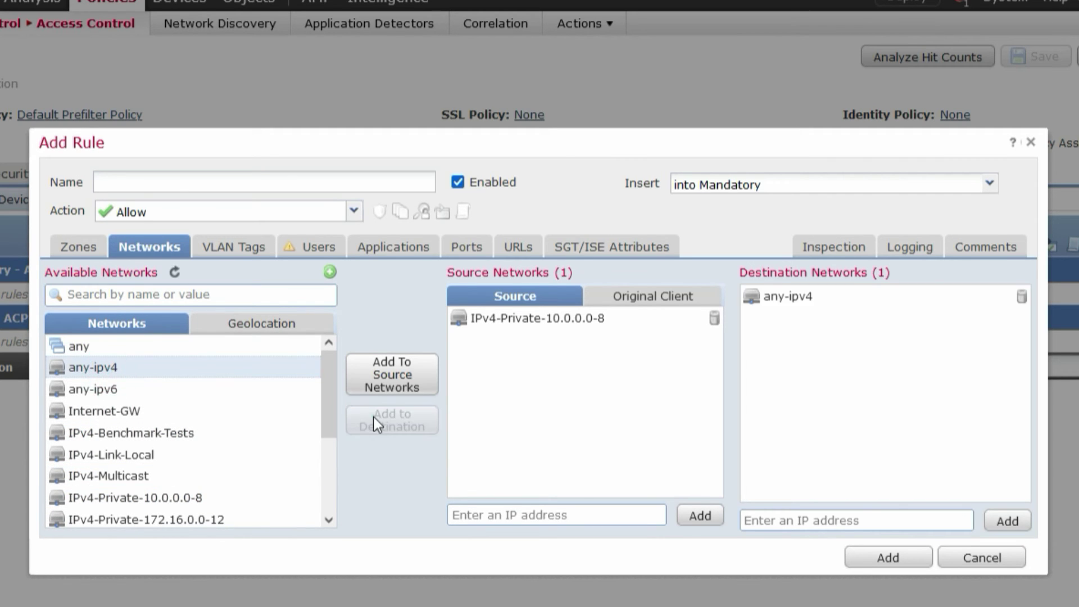
# - Enable Log at End of Connection, name the rule In-Out, and add it to ACP
pyautogui.click(907, 256)
pyautogui.click(52, 312)
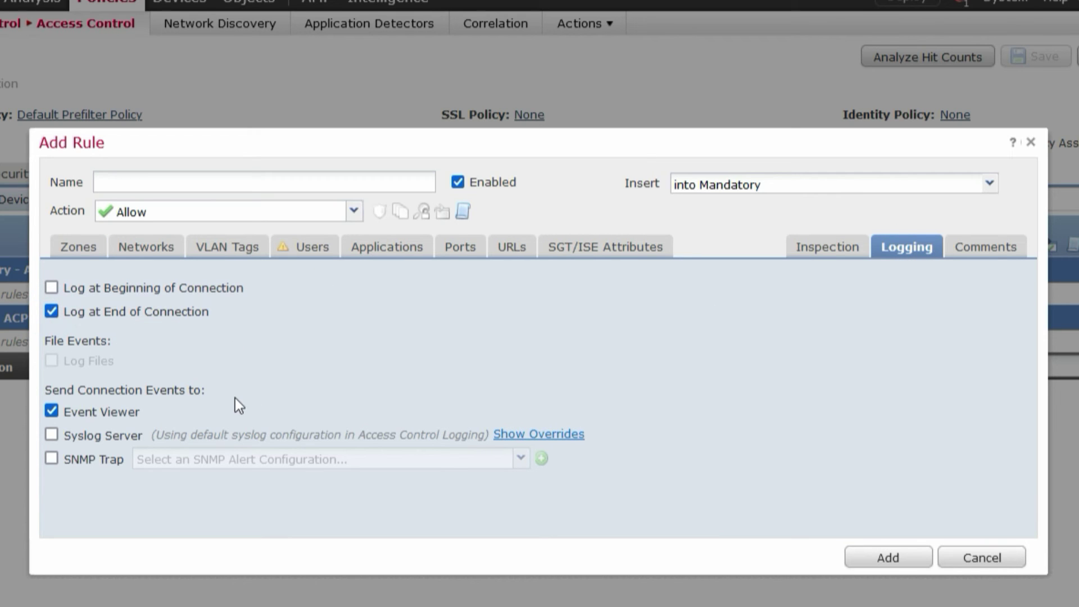
pyautogui.click(872, 555)
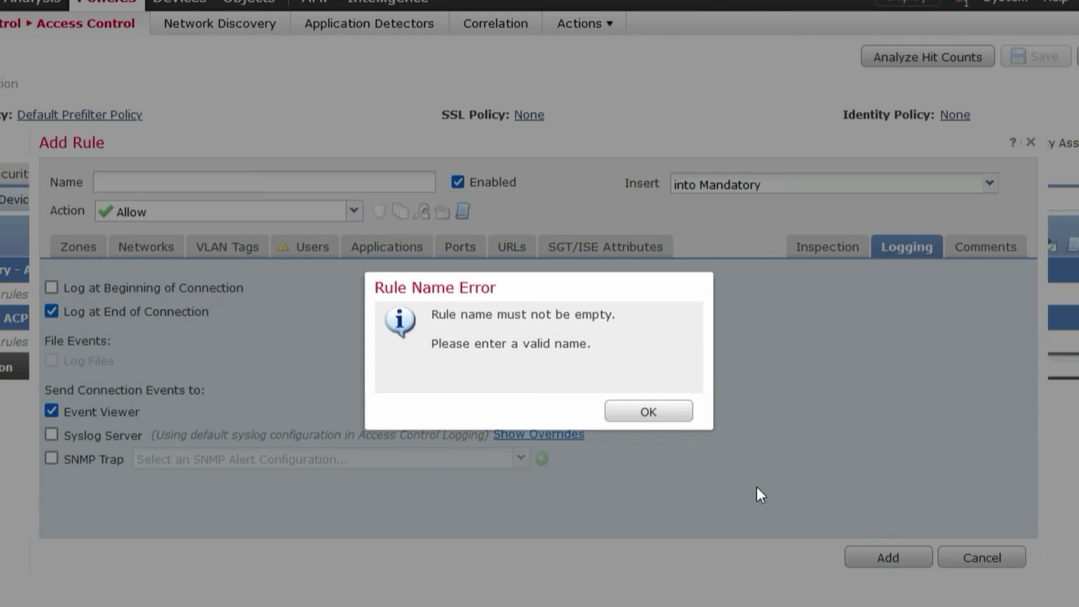
pyautogui.click(641, 411)
pyautogui.write('In-Out')
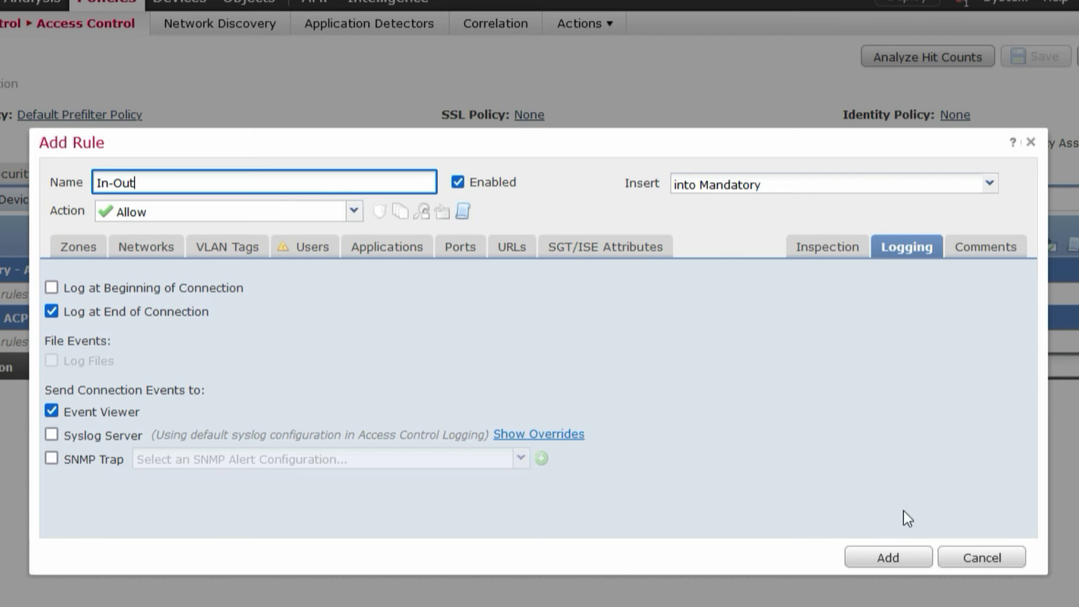
pyautogui.click(891, 558)
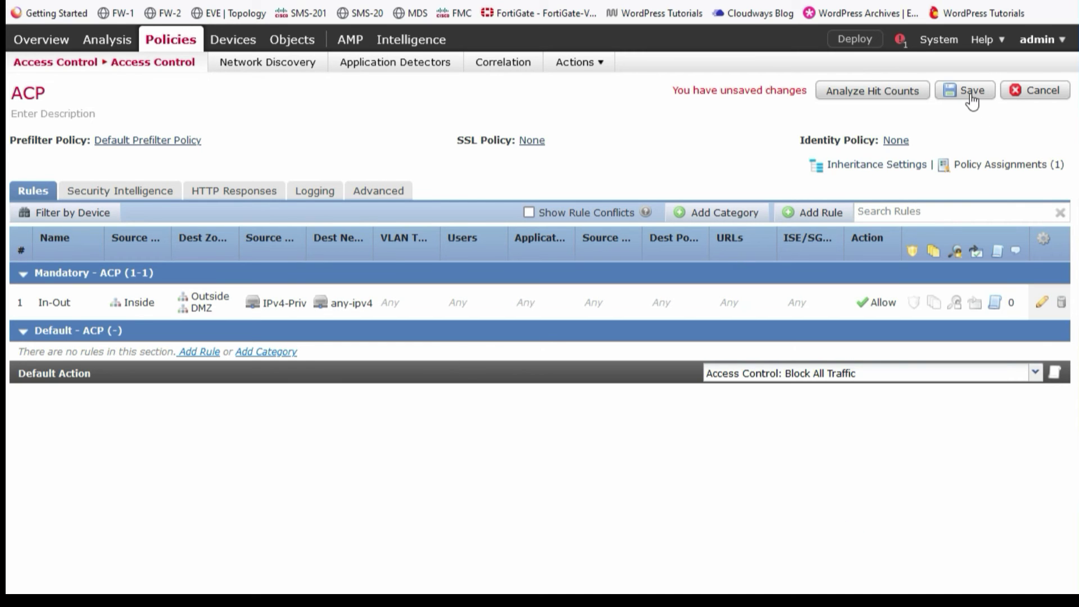
# - Save ACP, deploy it to FTD-01, and confirm the deployment succeeds
pyautogui.click(971, 95)
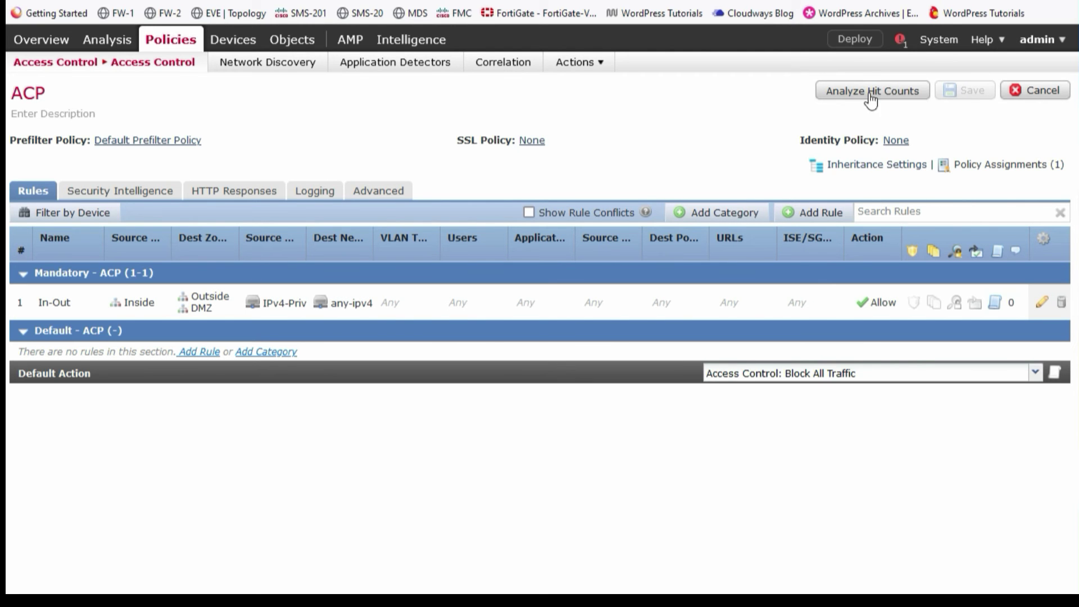
pyautogui.click(870, 40)
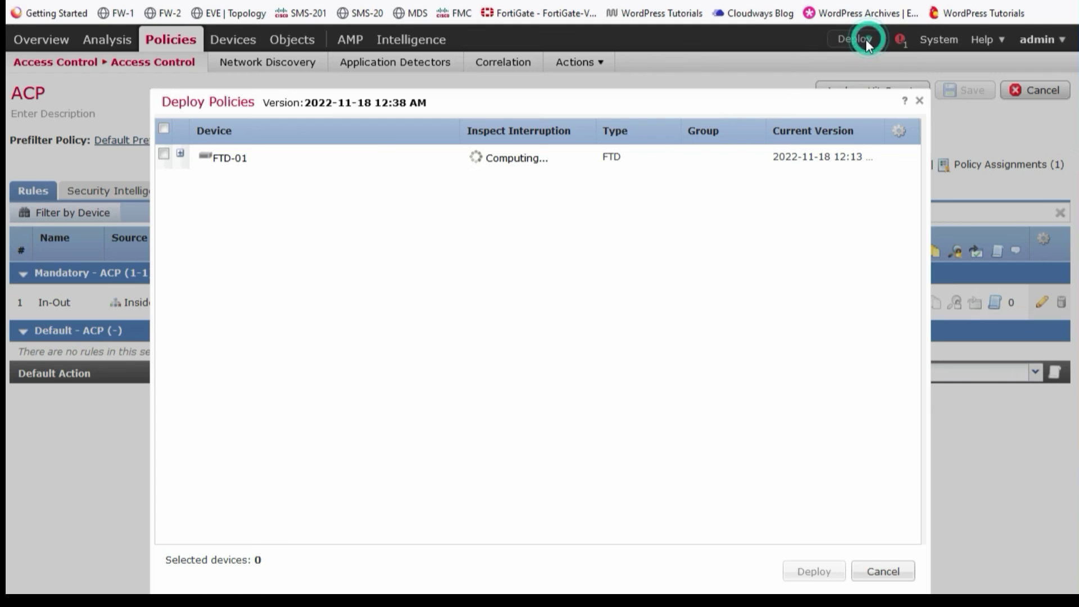
pyautogui.click(164, 155)
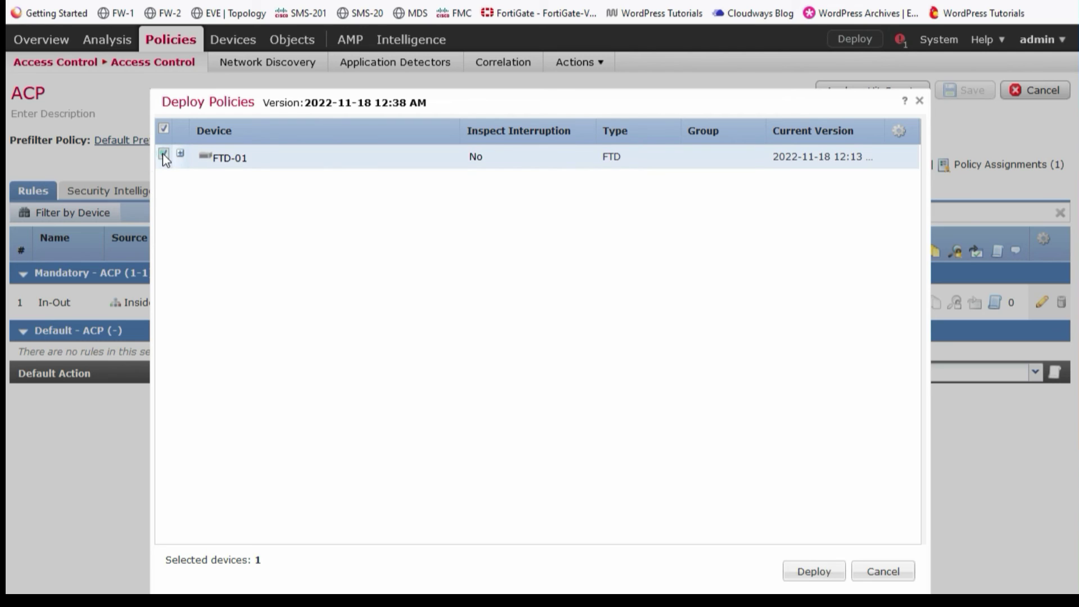
pyautogui.click(805, 567)
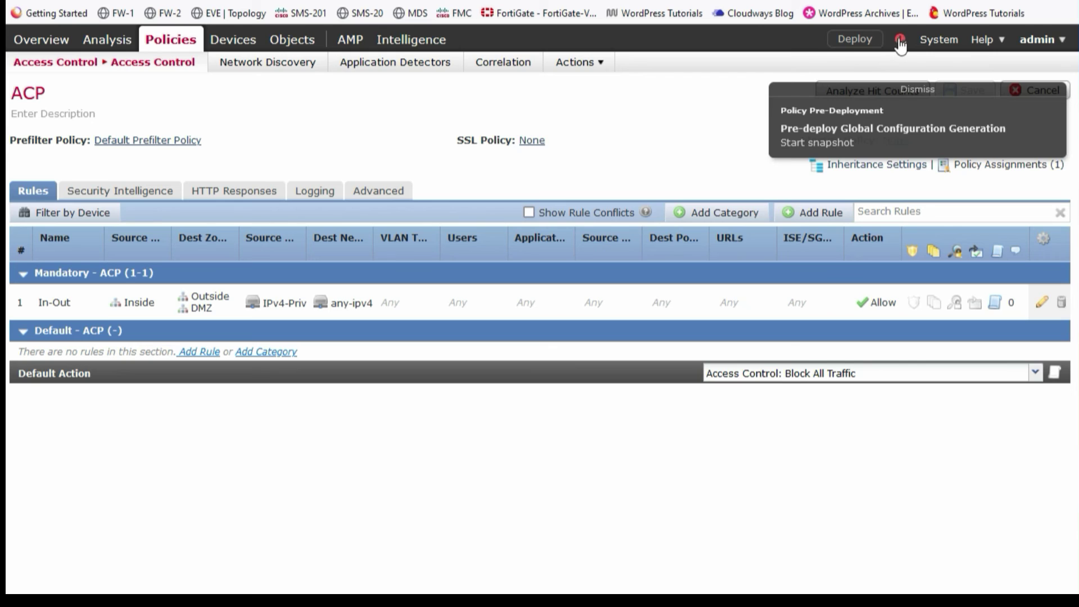
pyautogui.click(900, 39)
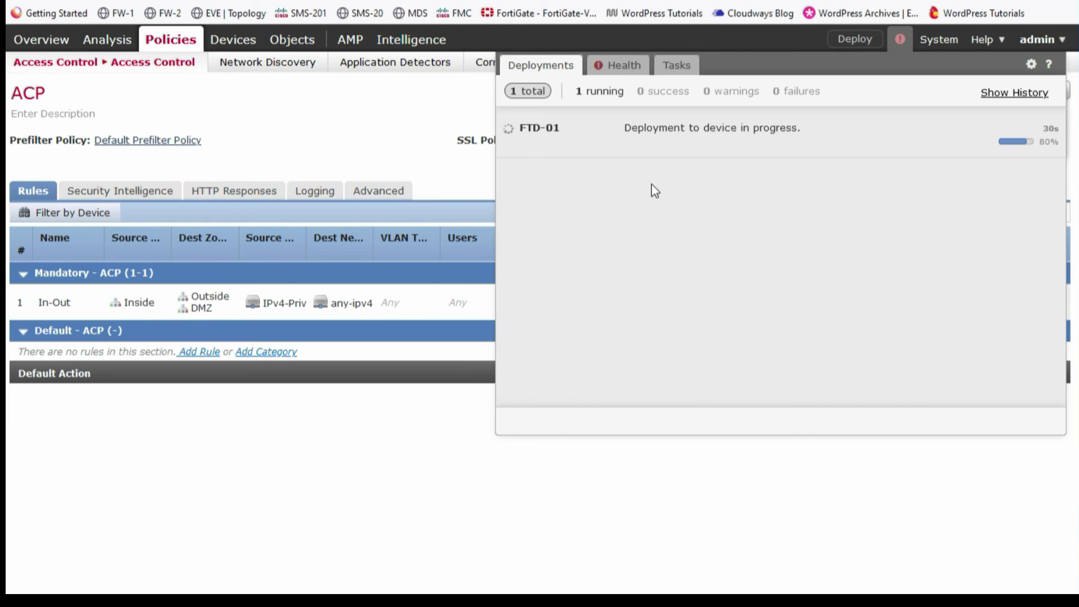
pyautogui.click(623, 124)
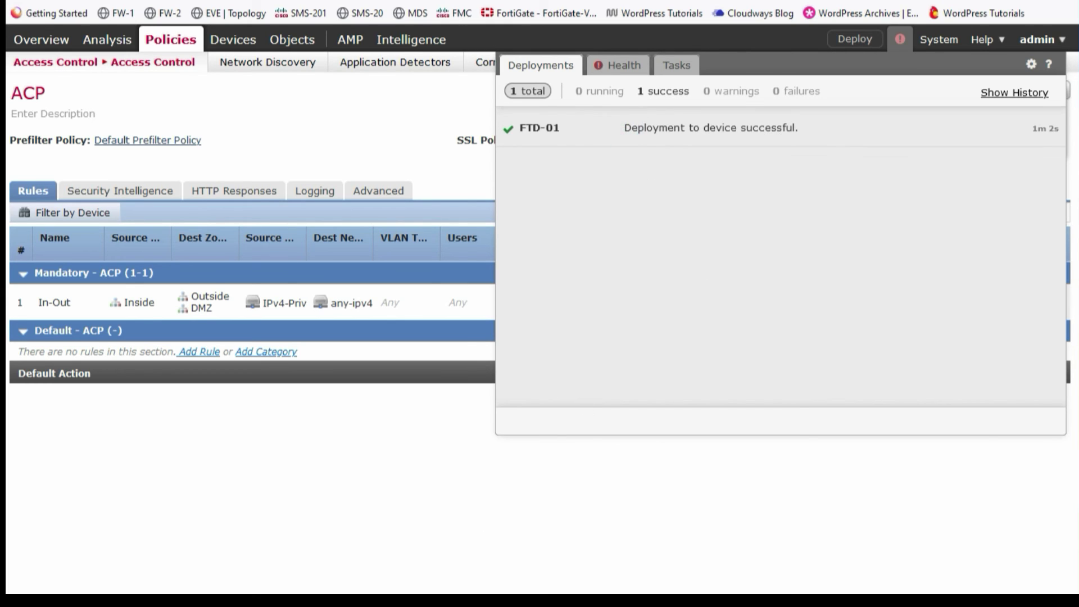
pyautogui.hotkey('alt', 'Tab')
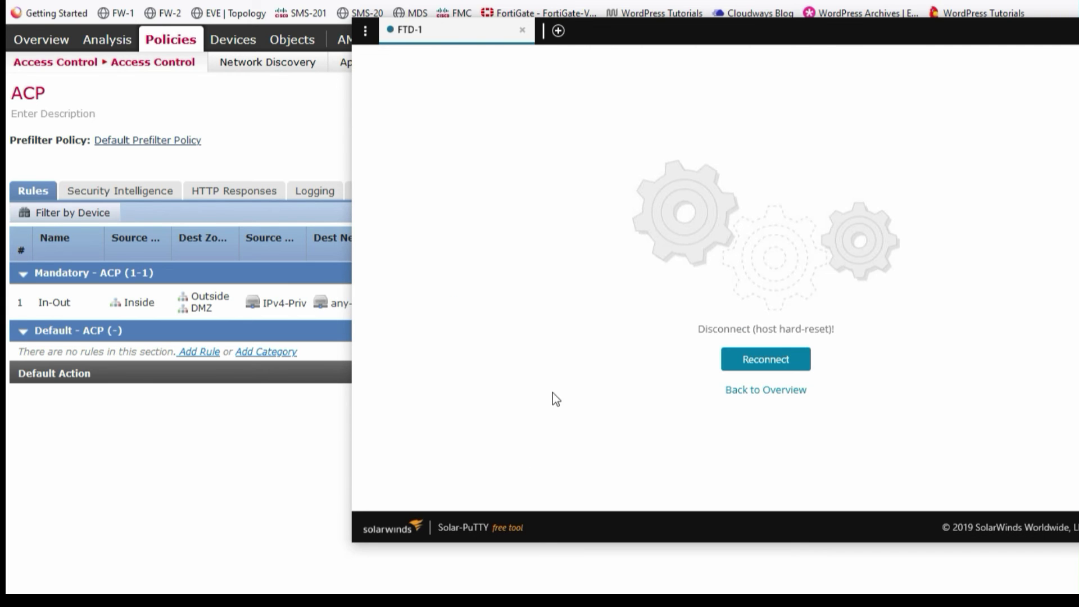
# - Reconnect the FTD-1 session and enter the diagnostic CLI with 'system support diagnostic-cli'
pyautogui.click(744, 359)
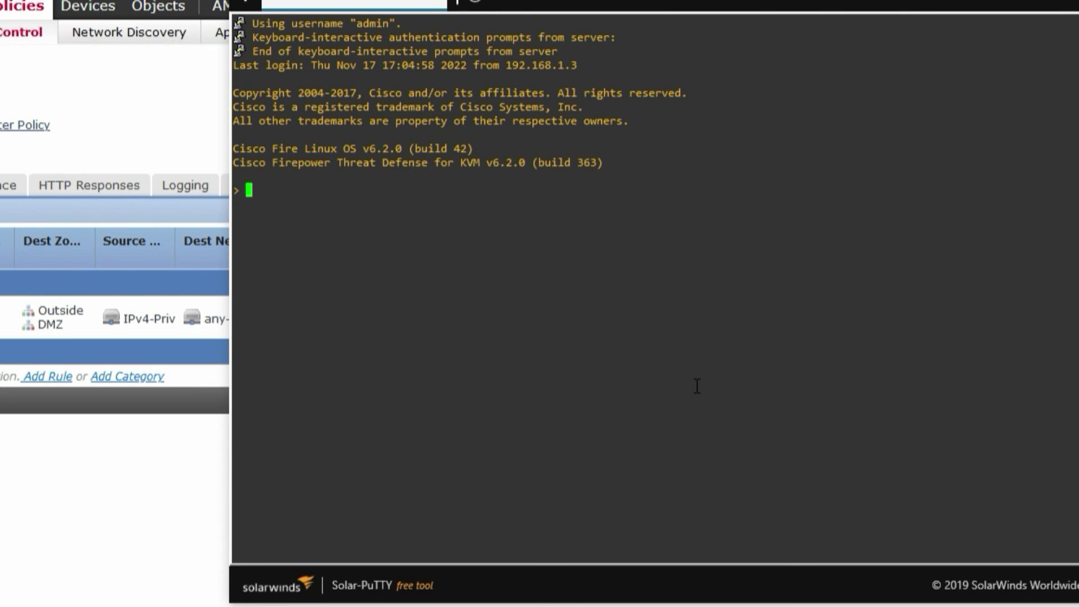
pyautogui.write('system support diagnostic-cli')
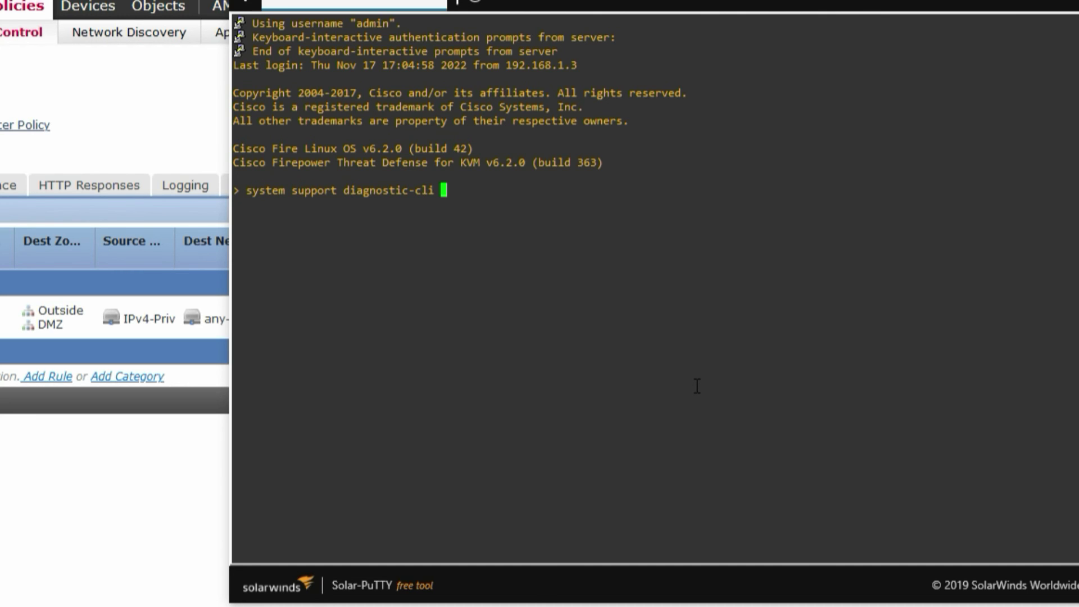
pyautogui.press('Return')
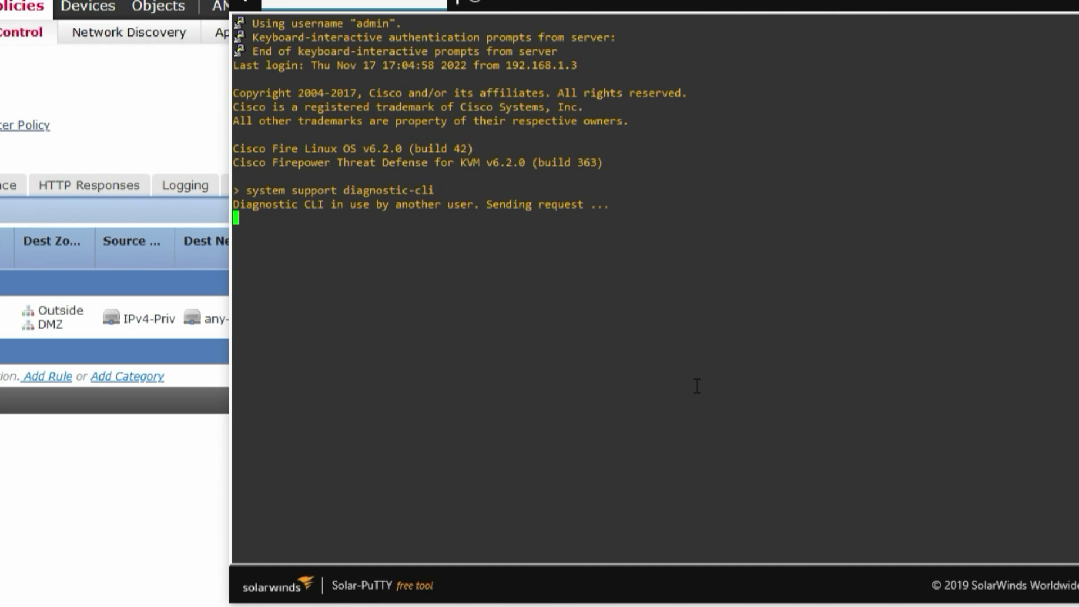
pyautogui.press('Return')
pyautogui.press('Return')
pyautogui.press('Return')
# - Run 'show interface ip brief' and 'show ip' to confirm 172.16.10.1, 10.1.1.1 and 4.2.2.1
pyautogui.write('sh')
pyautogui.press('BackSpace')
pyautogui.press('BackSpace')
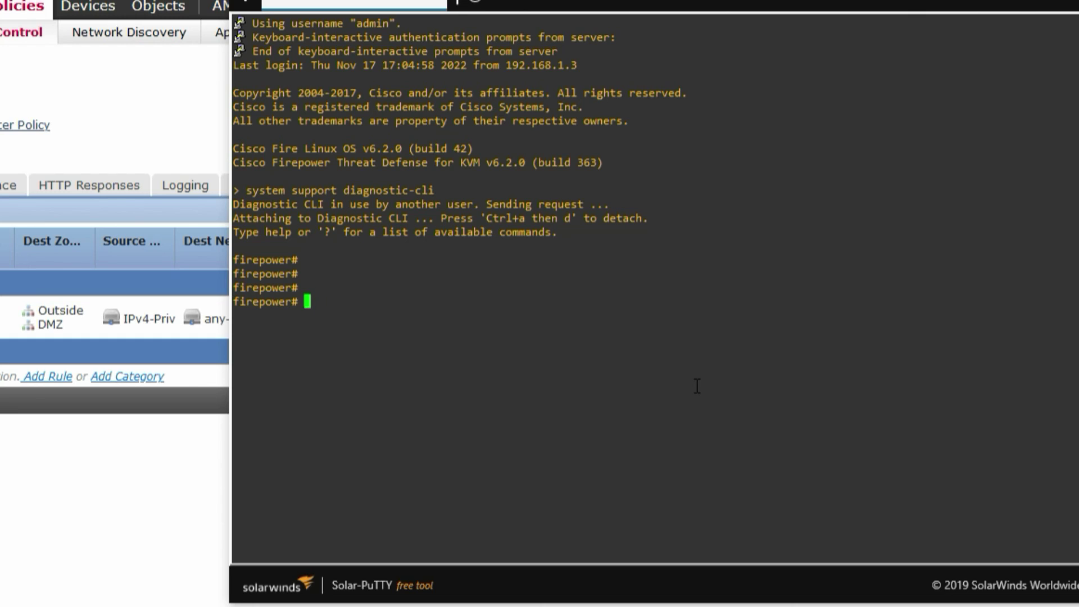
pyautogui.write('sh int ip br')
pyautogui.press('Tab')
pyautogui.press('Return')
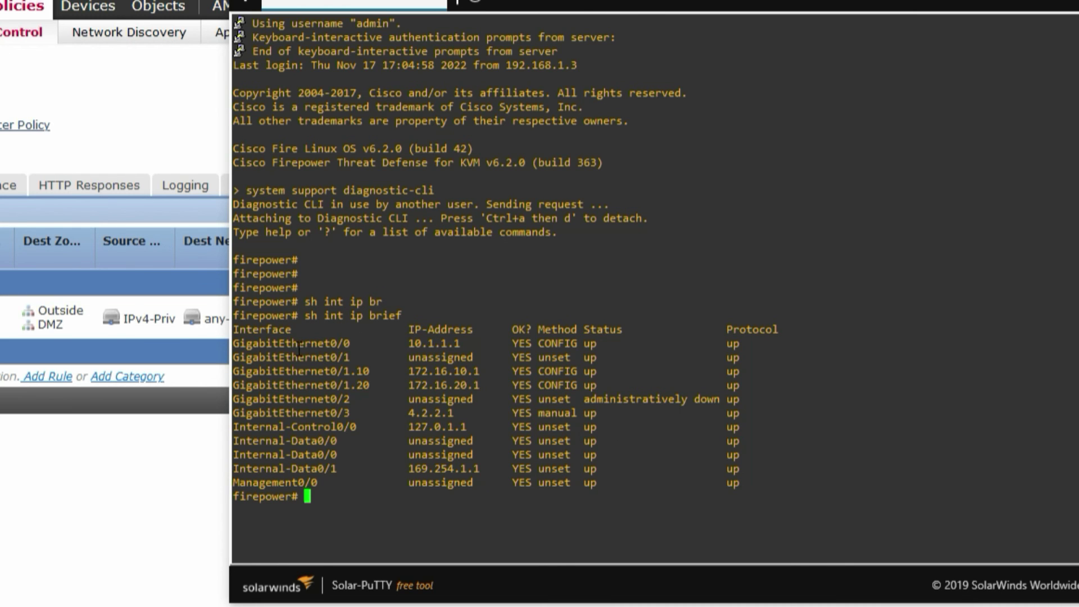
pyautogui.moveTo(337, 371); pyautogui.dragTo(486, 371)
pyautogui.write('sh ip')
pyautogui.press('Return')
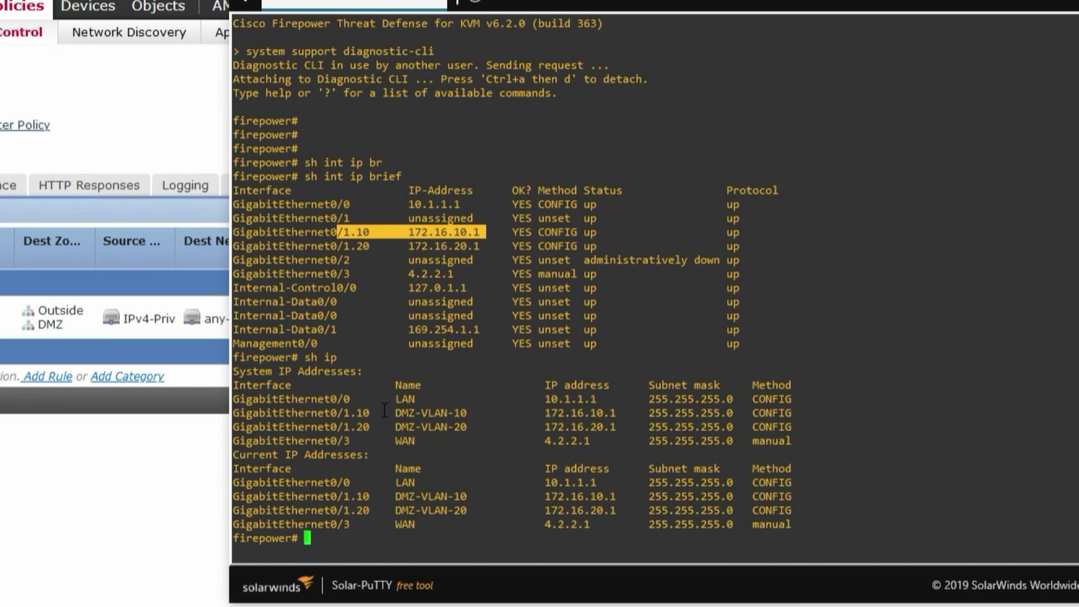
pyautogui.moveTo(344, 399); pyautogui.dragTo(622, 399)
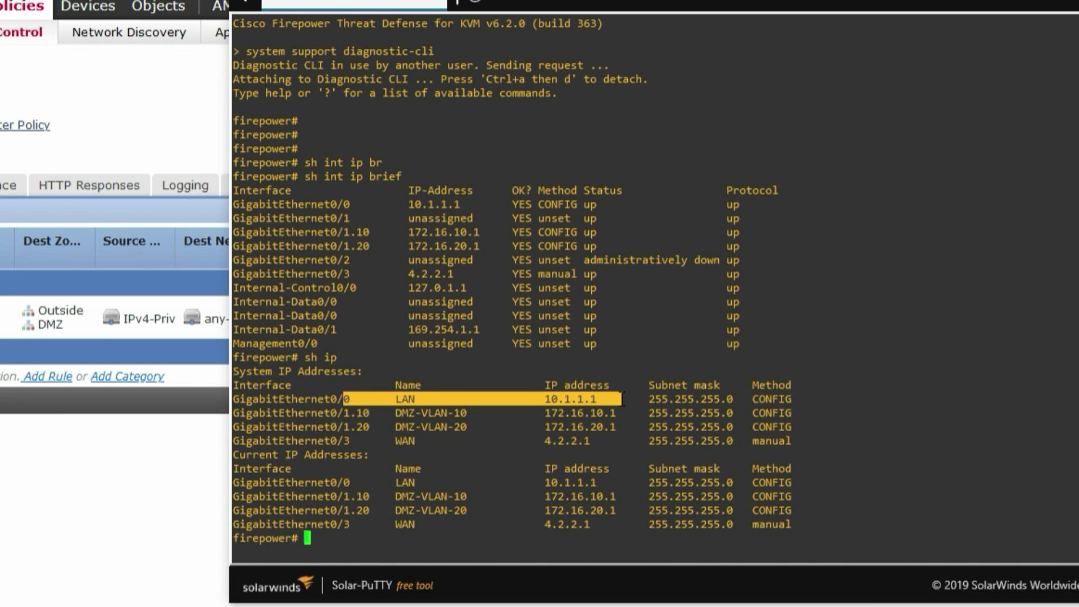
pyautogui.moveTo(331, 440); pyautogui.dragTo(608, 444)
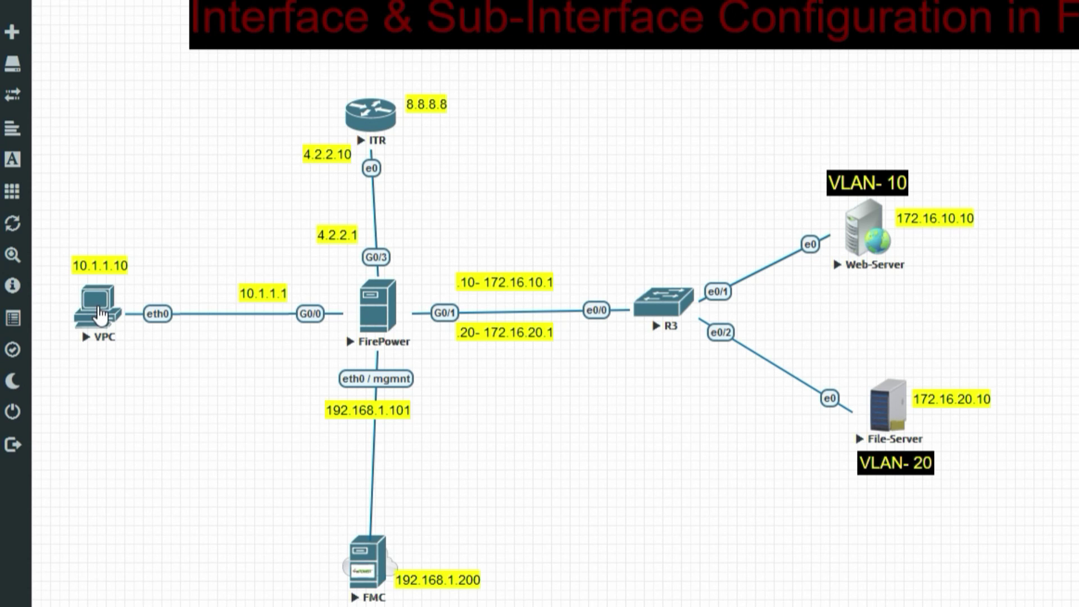
# - From the VPC console, ping 8.8.8.8, Web-Server 172.16.10.10 and File-Server 172.16.20.10
pyautogui.click(98, 306)
pyautogui.write('ping 8.8.8.8')
pyautogui.press('Return')
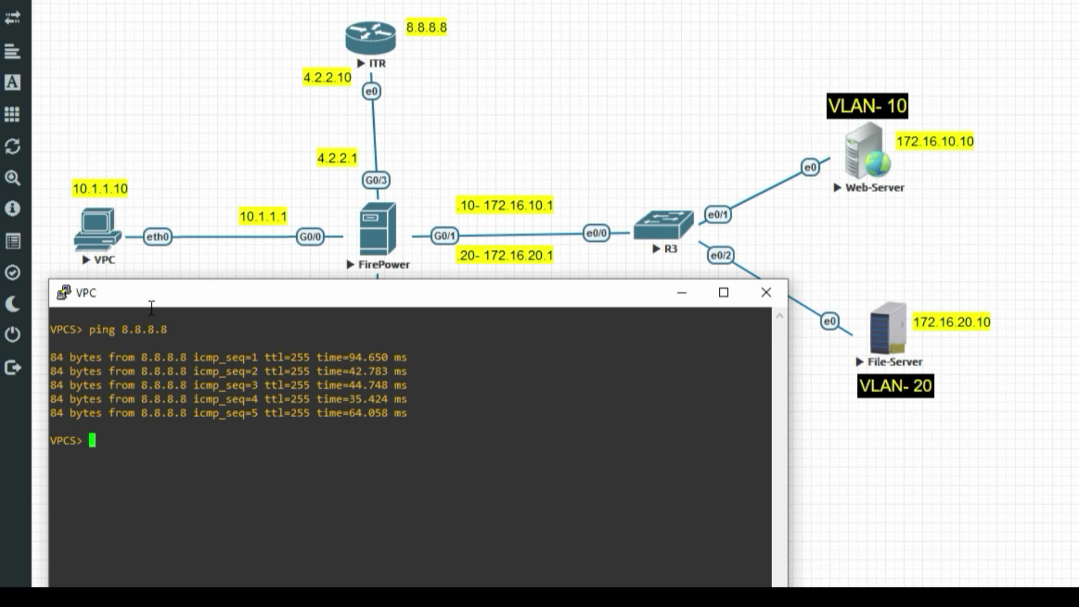
pyautogui.write('ping 172.16.10.10')
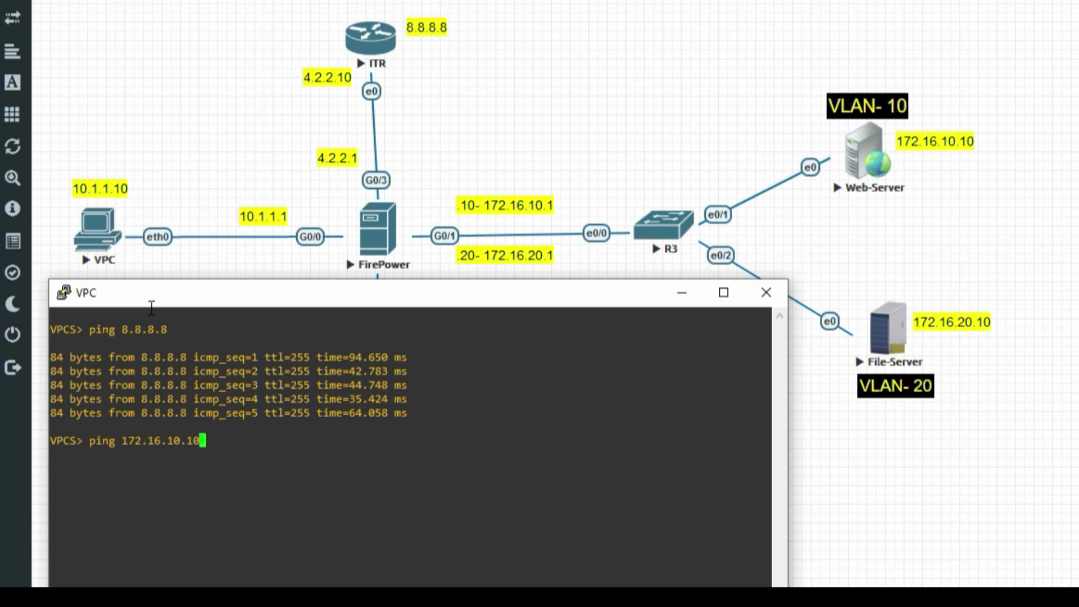
pyautogui.press('Return')
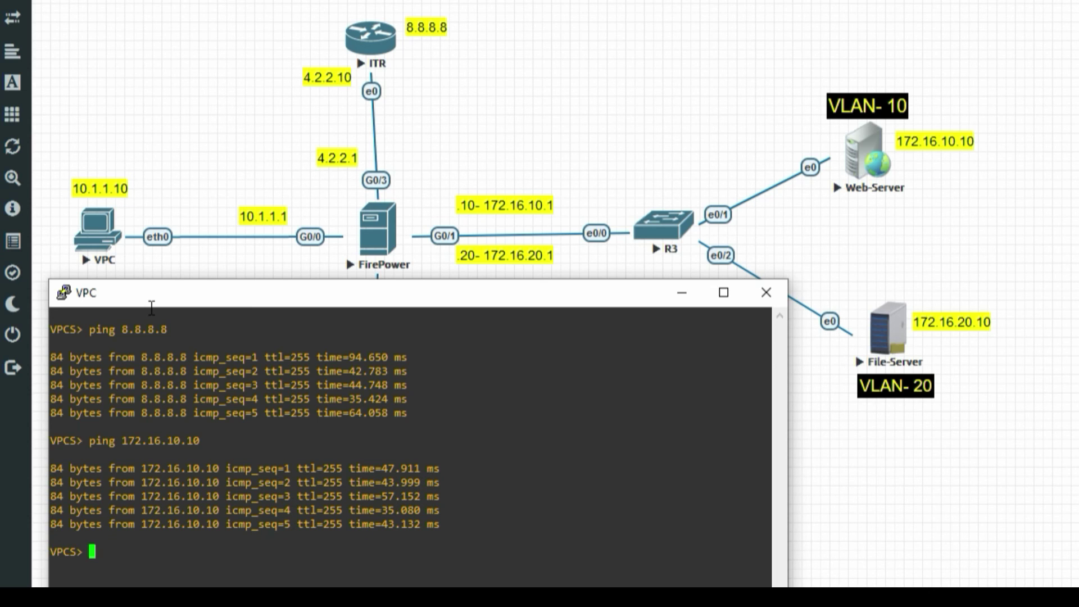
pyautogui.write('ping 172.16.2')
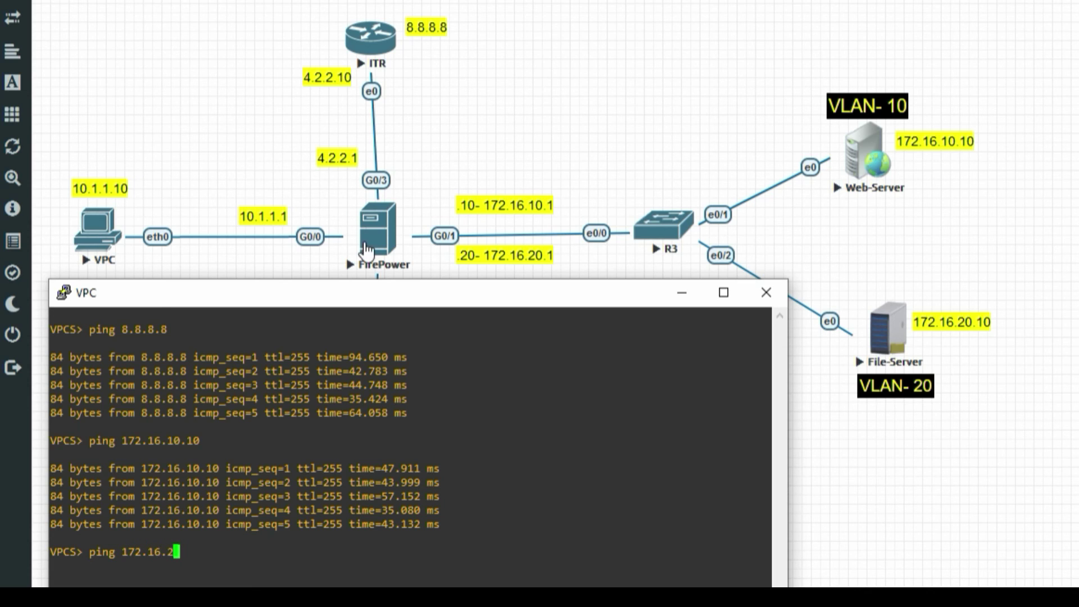
pyautogui.write('0.10')
pyautogui.press('Return')
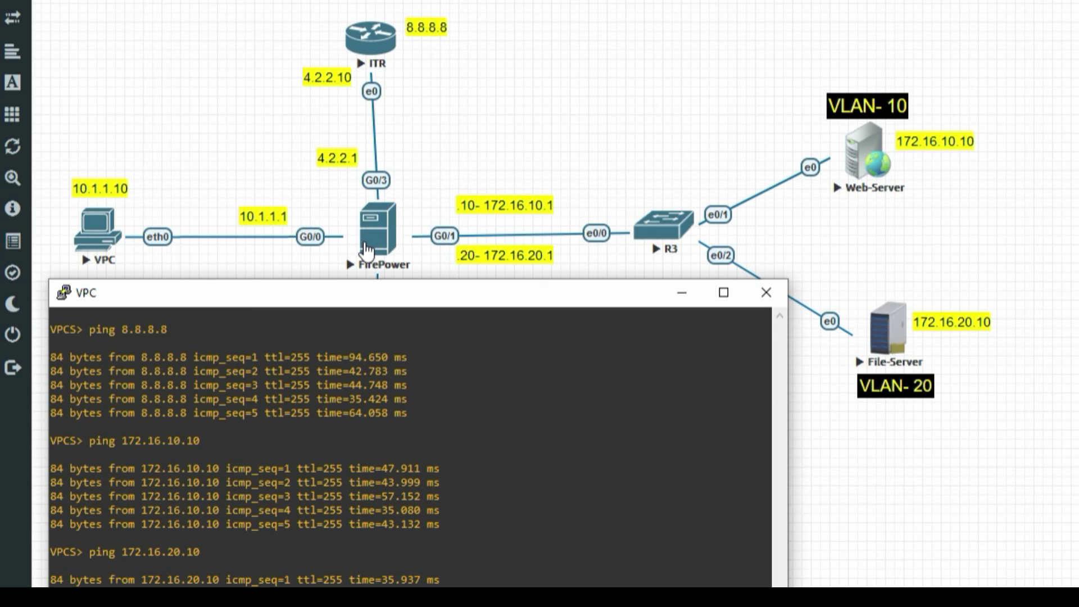